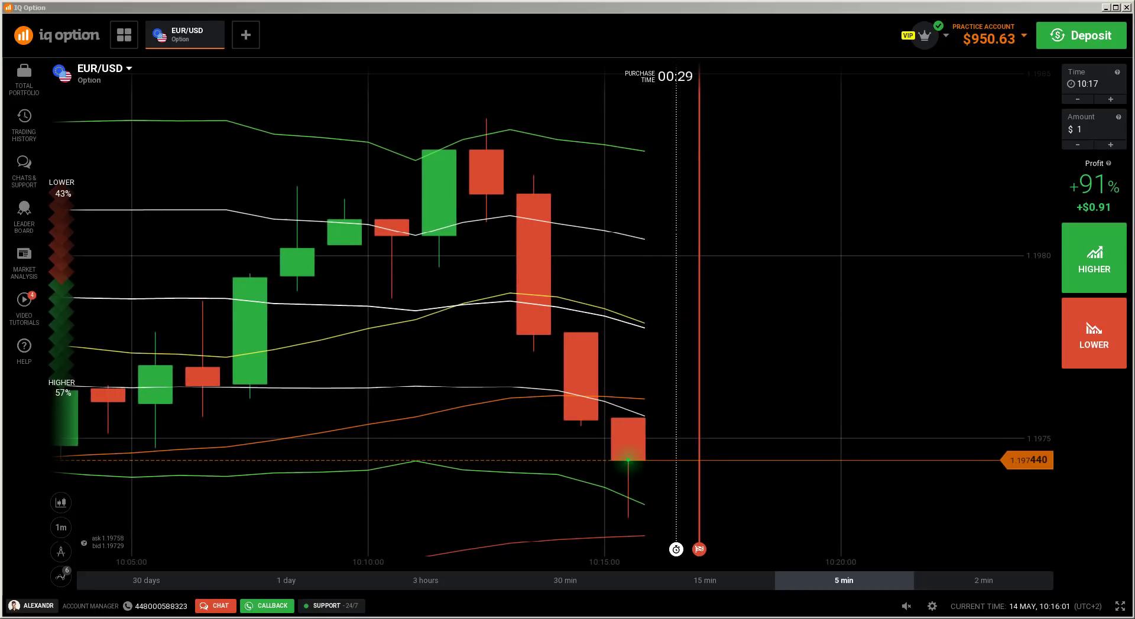
Step: Buy a $1 LOWER option on EUR/USD with the 10:17 expiry
click(450, 309)
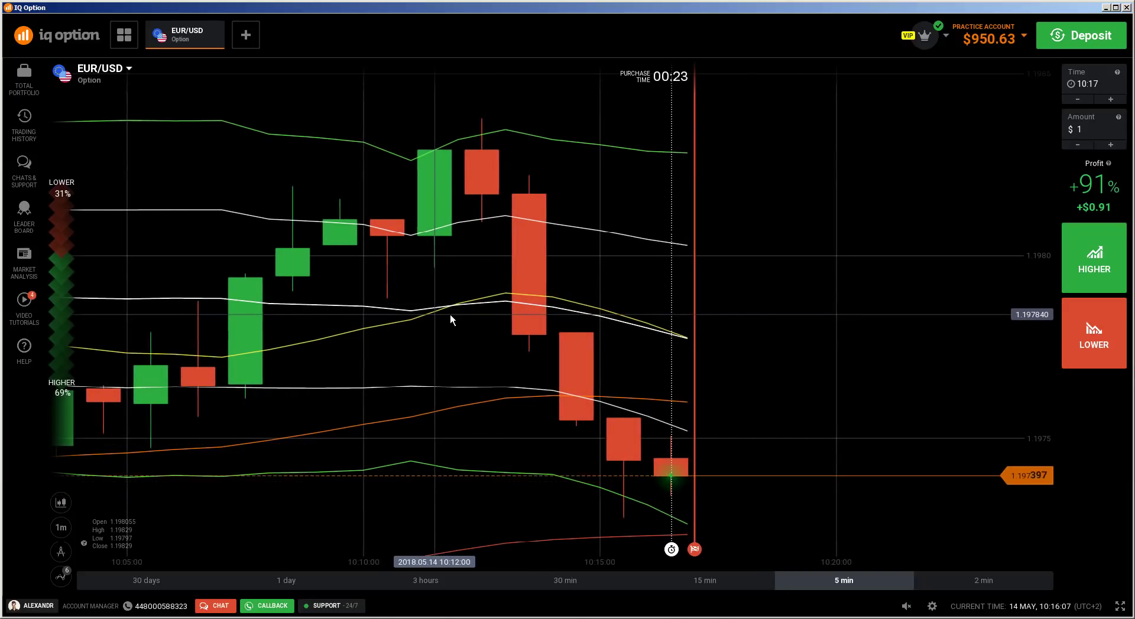
scroll(909, 479, down, 1)
scroll(909, 480, down, 5)
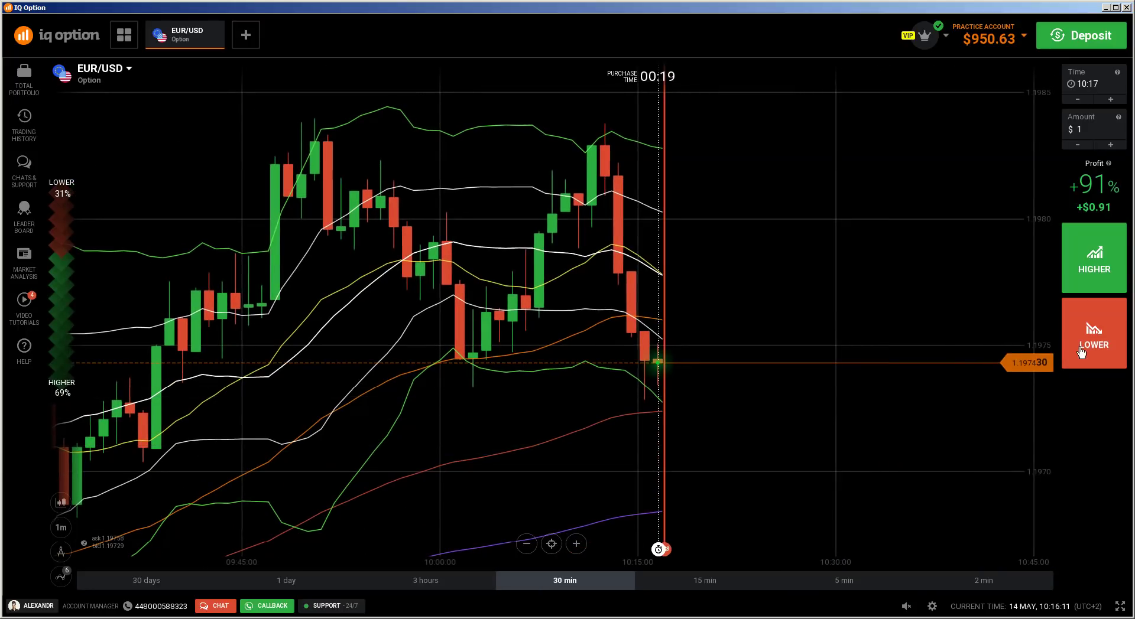
click(1097, 330)
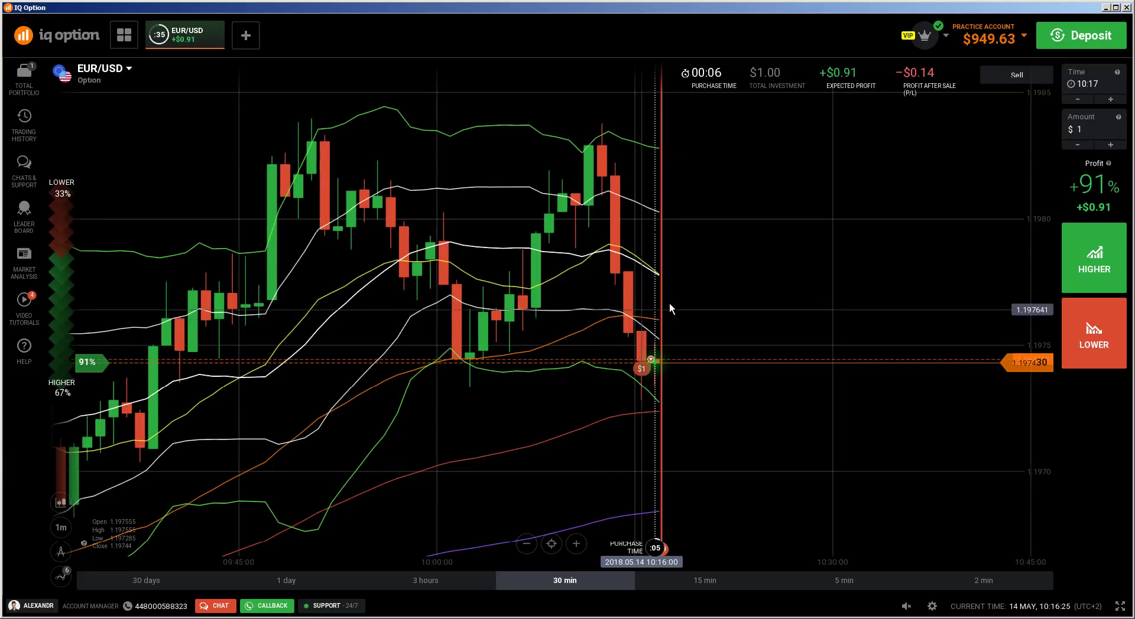
Step: Select a 1565x819 screenshot area covering the candlestick chart and the finished trade's result
scroll(665, 321, up, 3)
scroll(671, 427, up, 2)
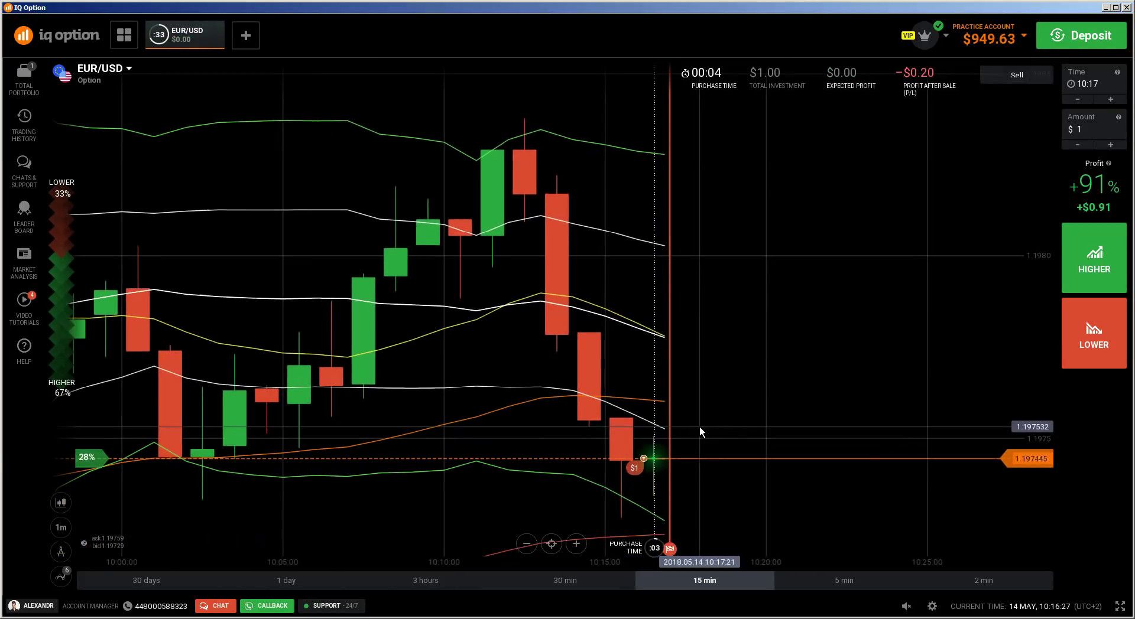
scroll(679, 437, down, 2)
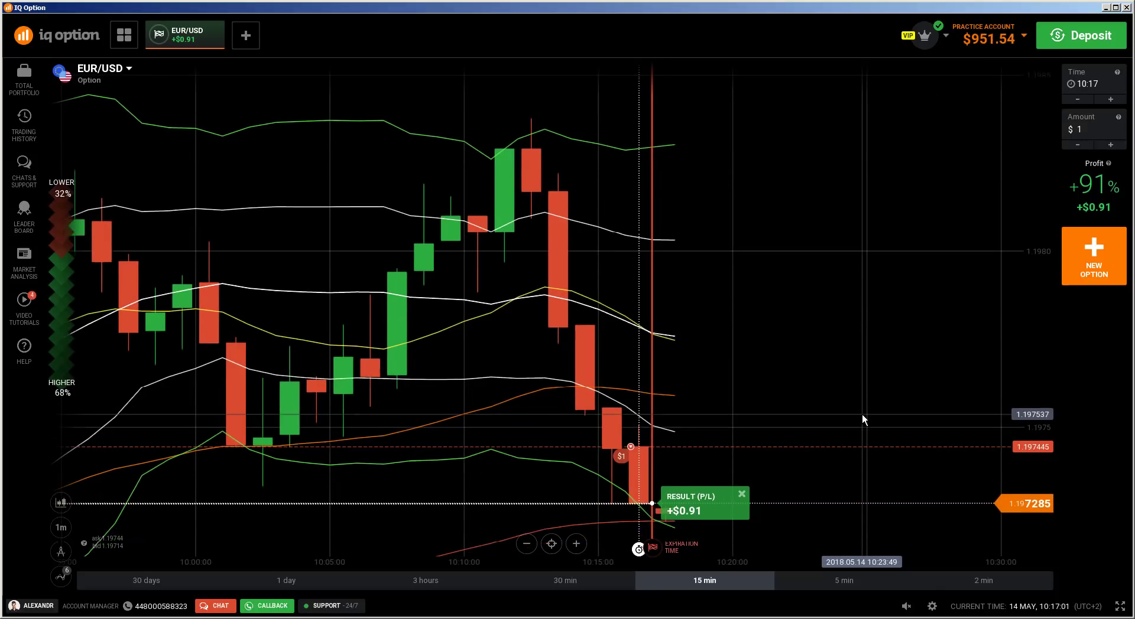
drag(705, 272, 186, 236)
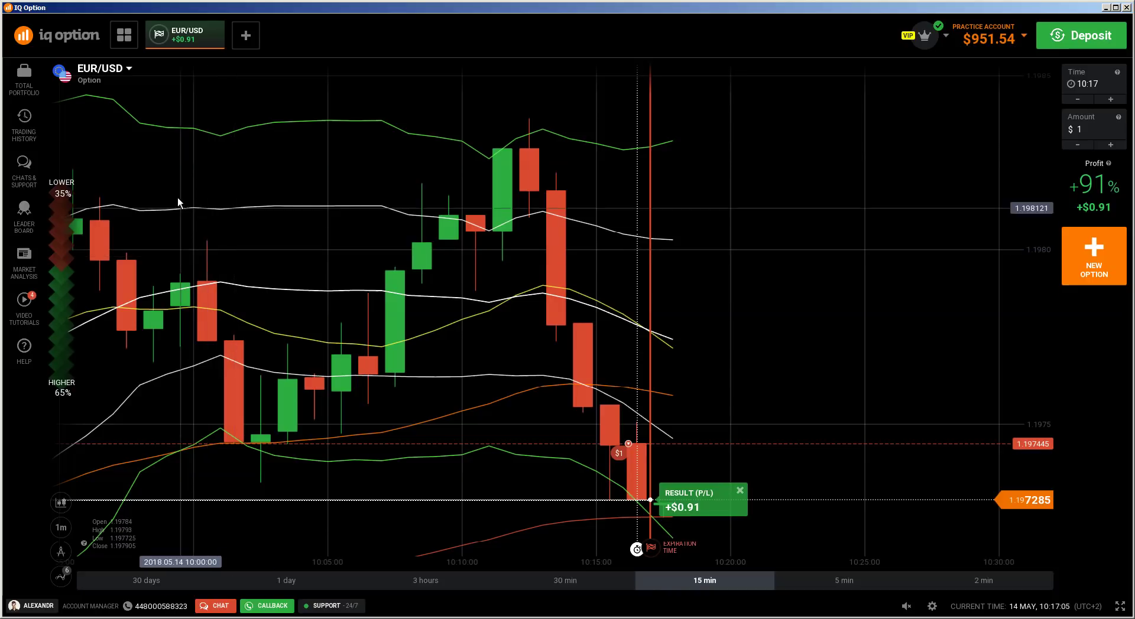
key(Print)
drag(127, 97, 1004, 546)
drag(126, 98, 79, 66)
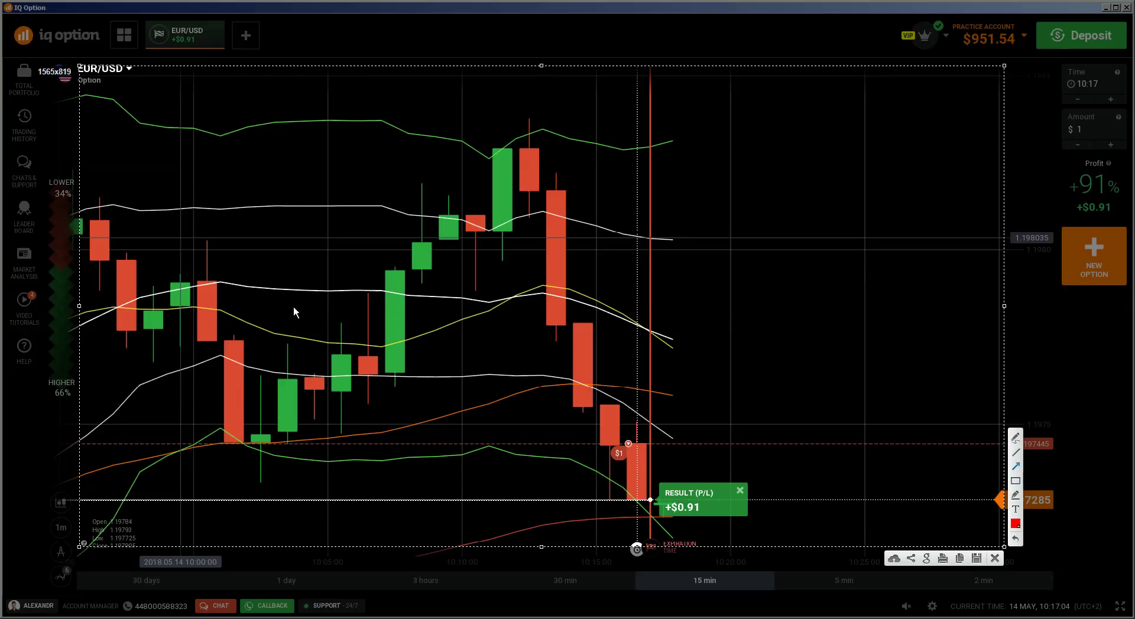
Step: Draw red arrows along the price rise, across the peak, down the following fall and toward the candle before the trade entry
mouse_move(280, 308)
mouse_down()
mouse_move(423, 126)
mouse_move(445, 122)
mouse_move(438, 135)
mouse_up()
mouse_move(466, 99)
mouse_down()
mouse_move(561, 94)
mouse_move(549, 104)
mouse_move(558, 98)
mouse_move(615, 238)
mouse_move(636, 371)
mouse_up()
drag(718, 317, 624, 398)
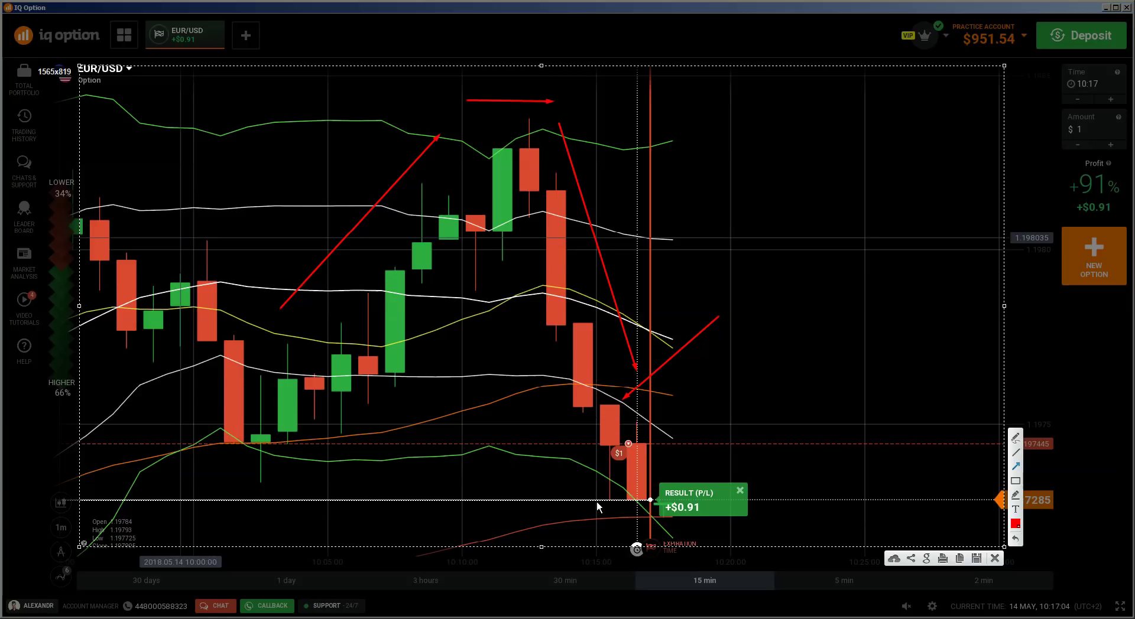
Step: Draw short arrows at the trade candle's top and near the price scale, plus a long leftward arrow along the 1.1975 level
drag(666, 406, 639, 421)
click(939, 390)
drag(735, 422, 489, 423)
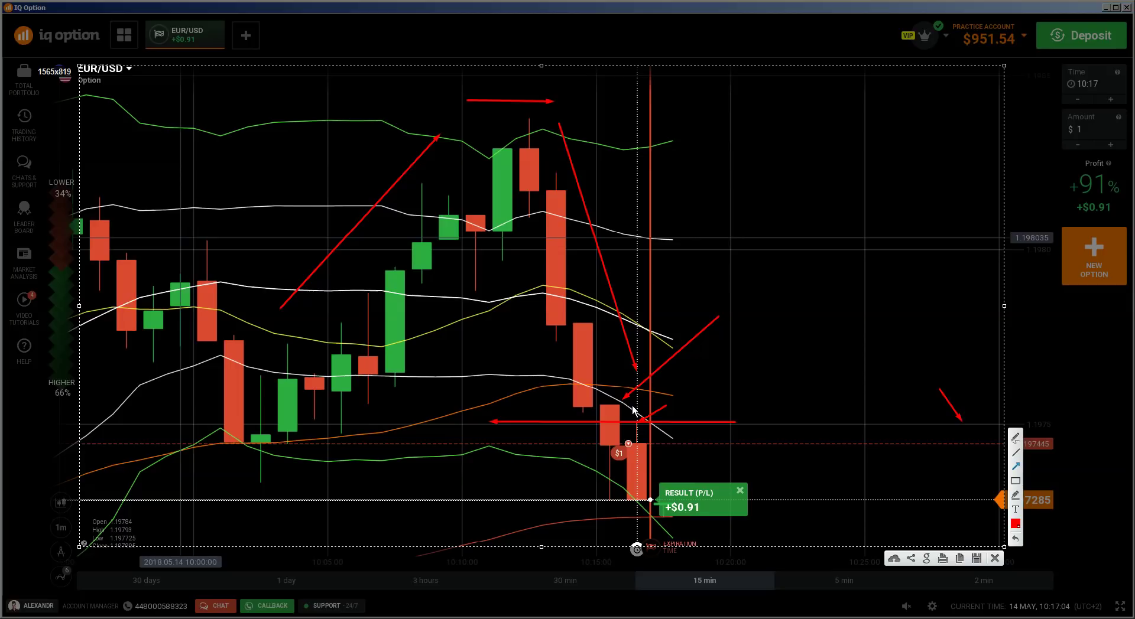
Step: Point an arrow up at the trade candle and mark the earlier fall and the lows around 10:02 with arrows
drag(636, 501, 636, 462)
drag(331, 465, 288, 445)
drag(201, 498, 257, 454)
mouse_move(87, 297)
mouse_down()
mouse_move(190, 469)
mouse_move(214, 442)
mouse_up()
drag(290, 450, 288, 448)
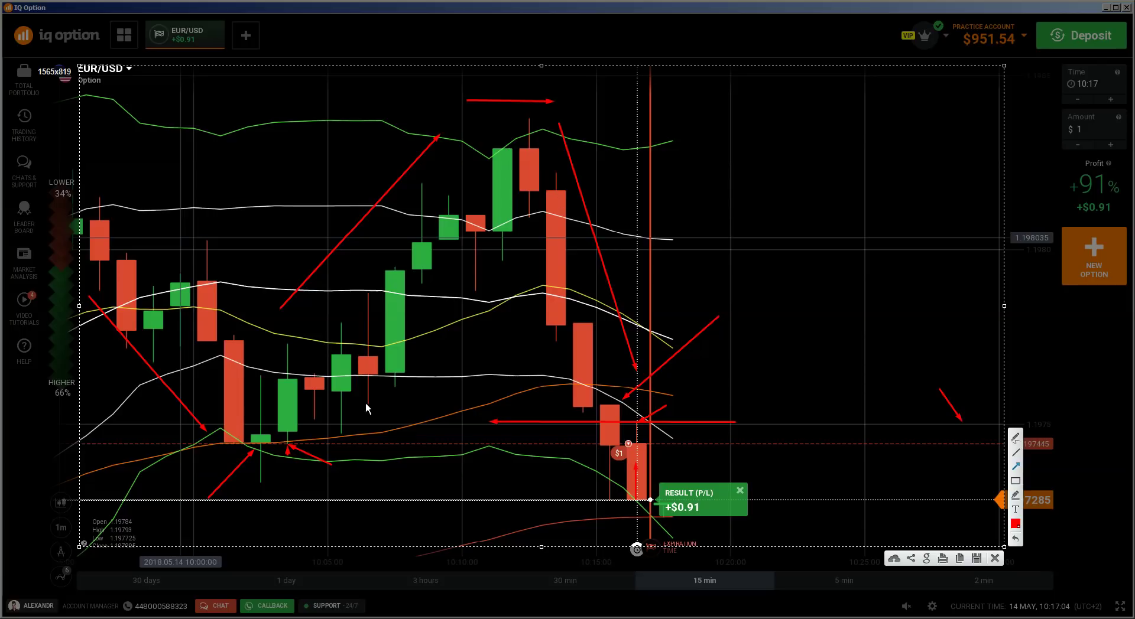
Step: Draw an upward arrow below the green candle near 10:09 and four horizontal arrows along the flat indicator lines
drag(450, 312, 451, 248)
drag(258, 142, 450, 152)
drag(278, 205, 397, 201)
drag(254, 293, 400, 294)
drag(269, 341, 333, 338)
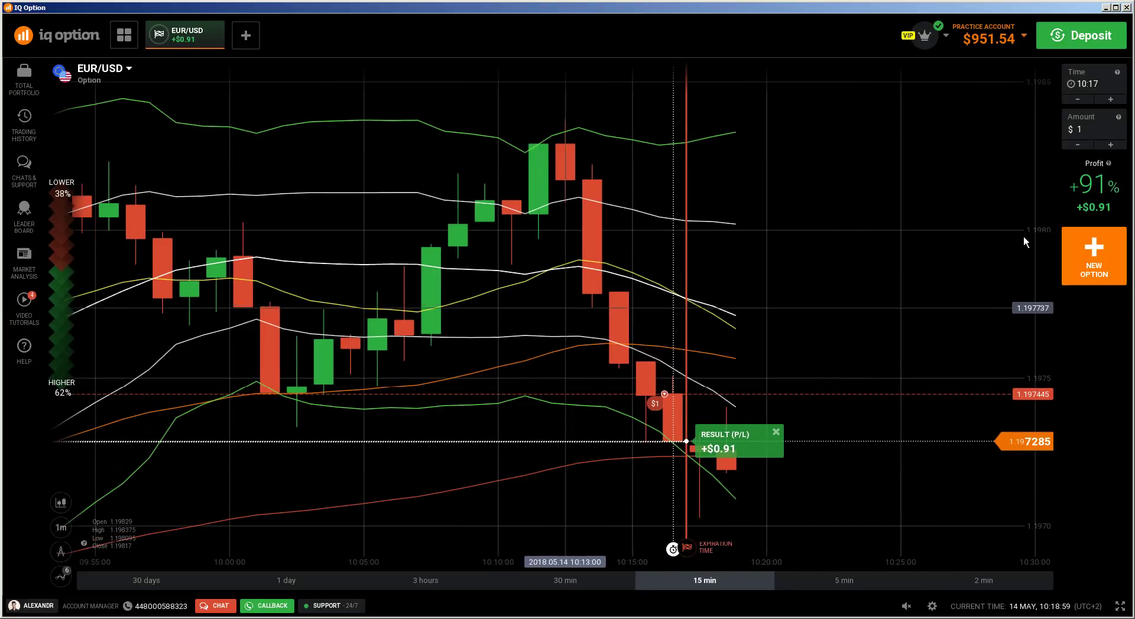
Step: Start a new option and select a 1586x758 screenshot area of the chart from about 09:35 to 10:12
click(1091, 255)
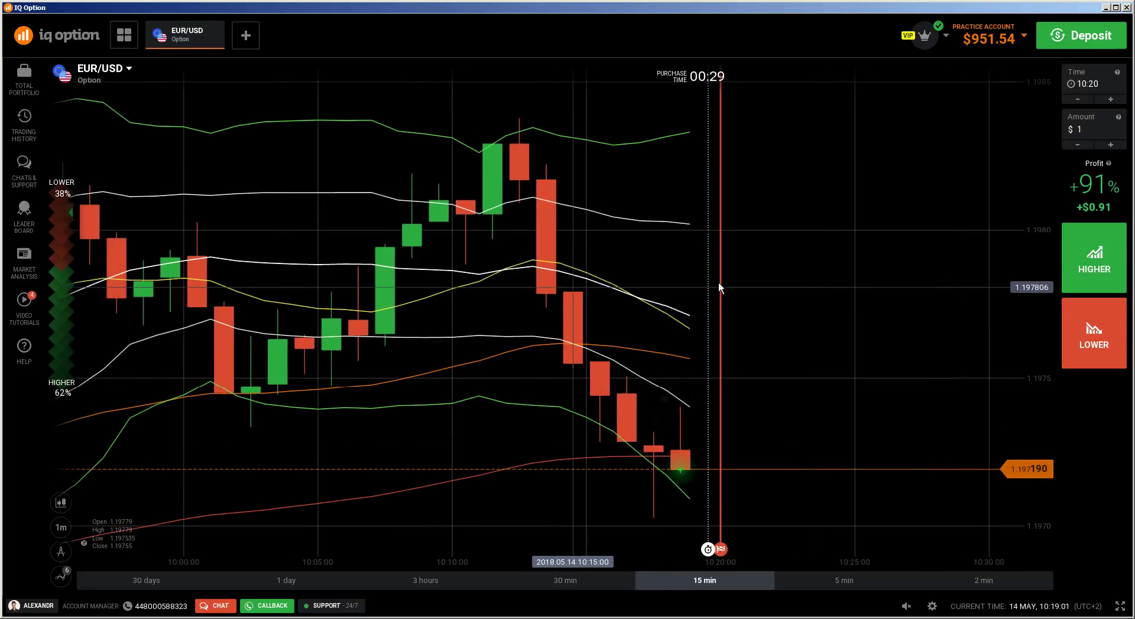
scroll(720, 288, down, 5)
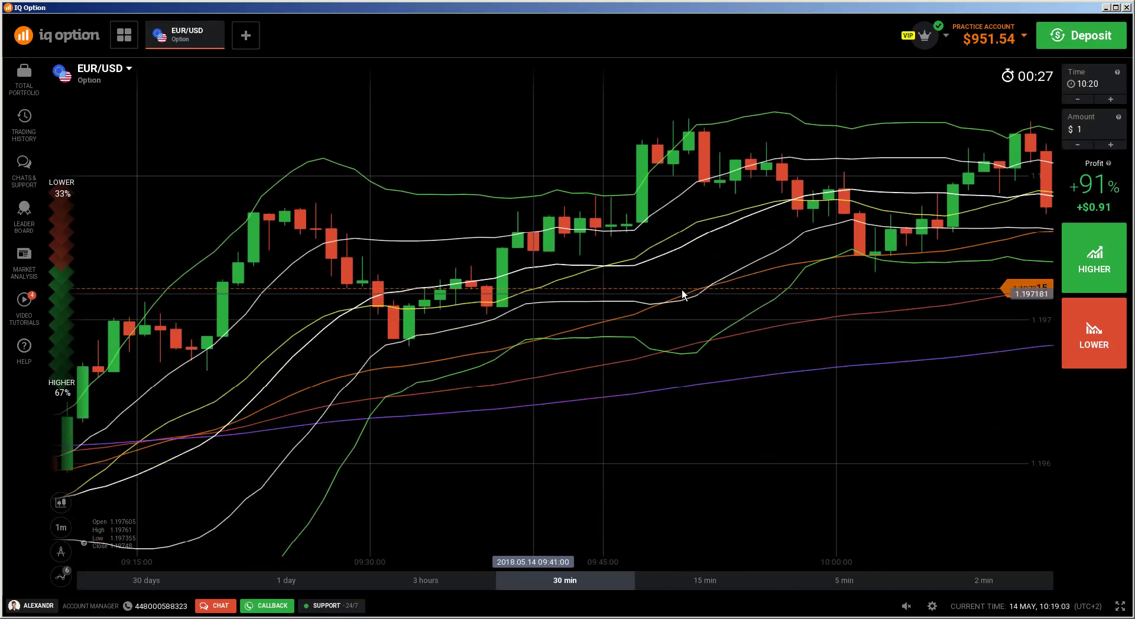
scroll(686, 292, up, 5)
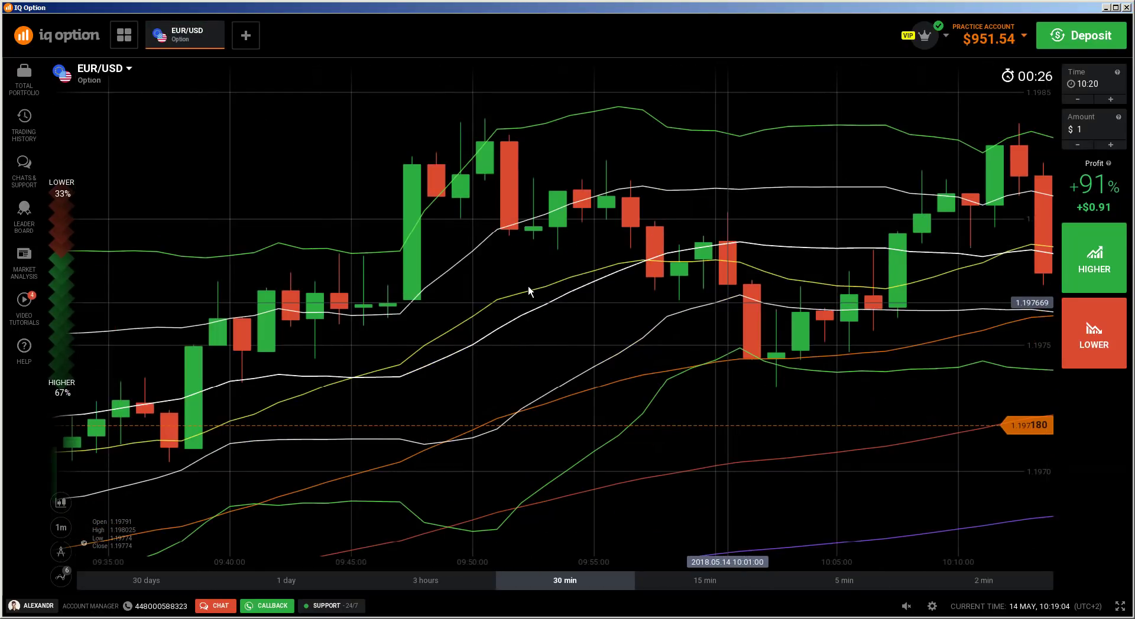
mouse_move(92, 92)
mouse_down()
mouse_move(173, 123)
mouse_move(912, 520)
mouse_move(1029, 538)
mouse_up()
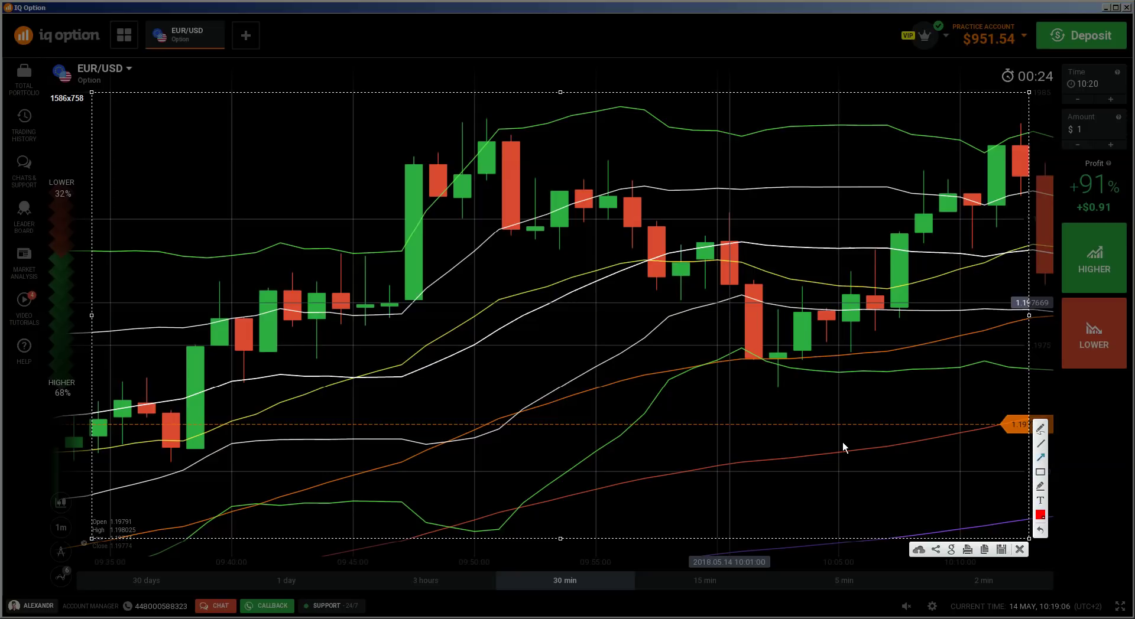
Step: Point arrows at the low near 10:03 and the red candle near 10:02, and box the green-red pair around 10:00
mouse_move(881, 410)
mouse_down()
mouse_move(788, 371)
mouse_move(803, 361)
mouse_up()
drag(764, 257, 755, 279)
click(1040, 473)
drag(686, 219, 743, 291)
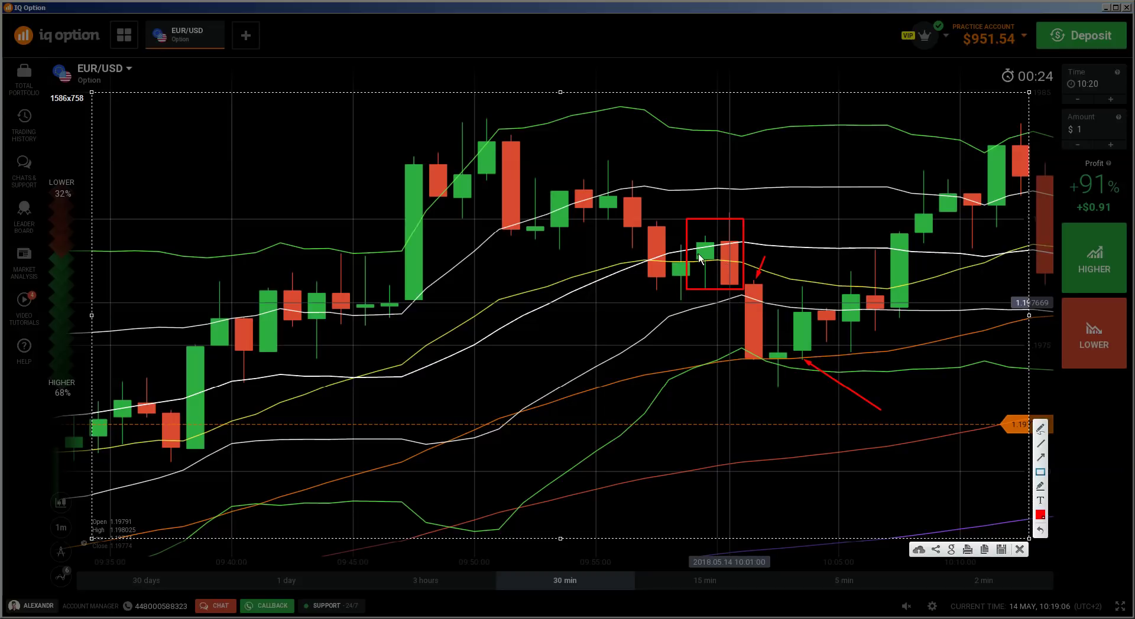
Step: Draw arrows at the box near 10:00, the red candle near 09:57 and the upper horizontal gridline before the 09:47 rally
click(1039, 458)
drag(799, 219, 743, 266)
drag(701, 191, 662, 220)
drag(769, 184, 766, 211)
drag(252, 218, 387, 218)
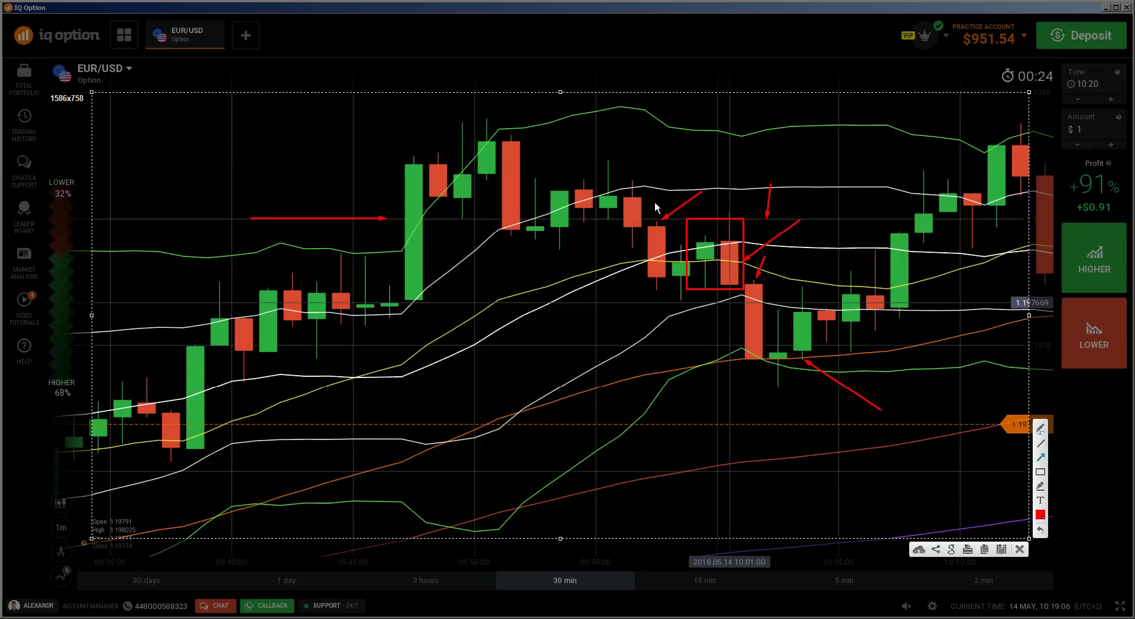
Step: Box the green-red pair near 09:56 with a leftward level arrow below it, and box the sideways candles from 09:40 to 09:46
click(1039, 472)
drag(598, 183, 644, 228)
click(1040, 457)
mouse_move(673, 221)
mouse_down()
mouse_move(399, 234)
mouse_move(374, 222)
mouse_up()
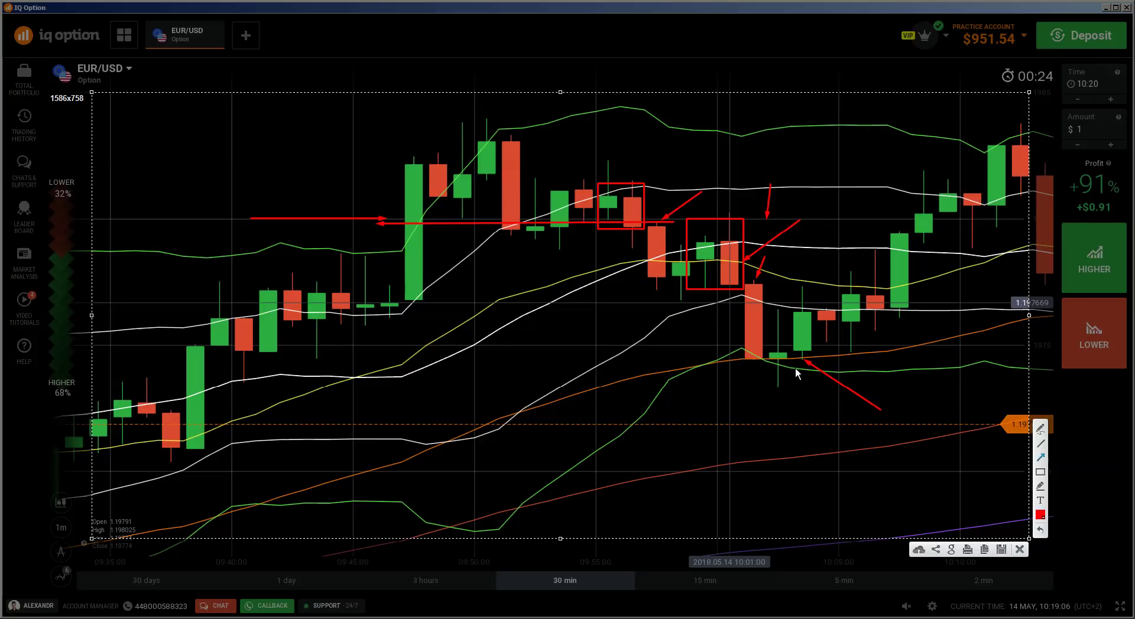
click(1041, 473)
drag(223, 291, 404, 320)
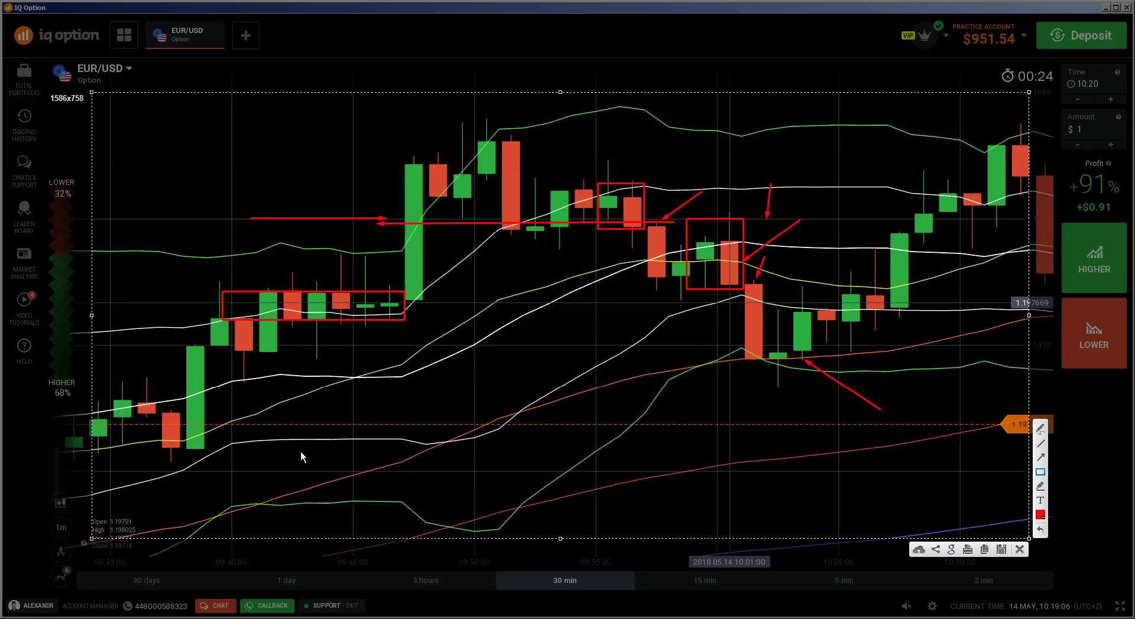
Step: Point an arrow at the red candle near 09:37 and box the green-red pair before it with arrows from above
click(1040, 458)
drag(172, 378, 171, 407)
click(1040, 472)
drag(109, 377, 158, 421)
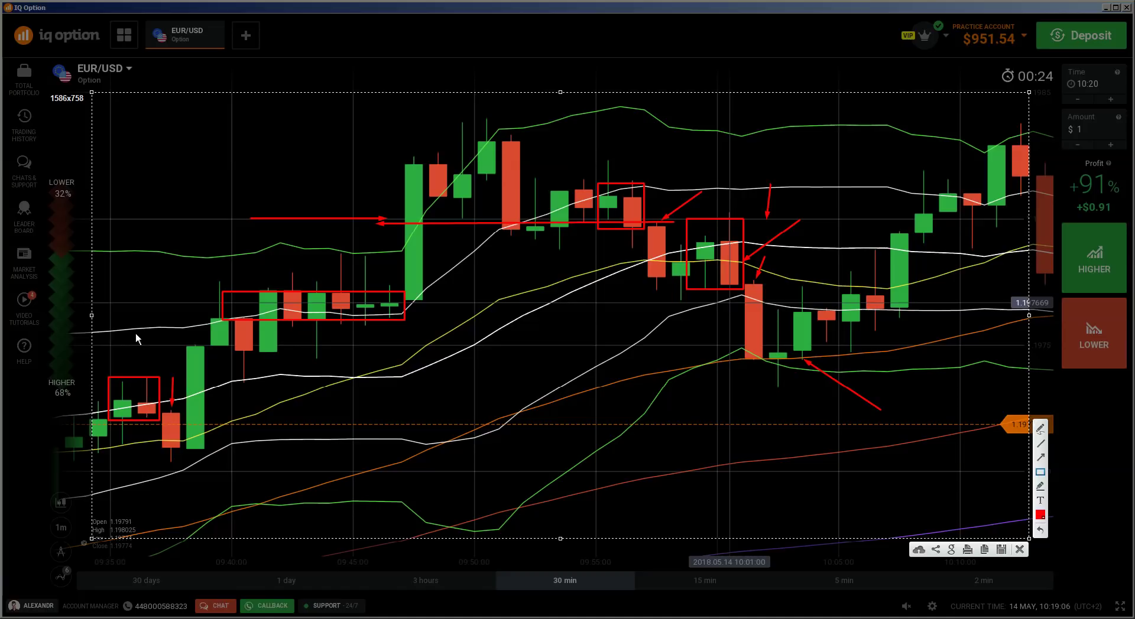
drag(136, 333, 133, 373)
click(1040, 465)
drag(136, 351, 136, 378)
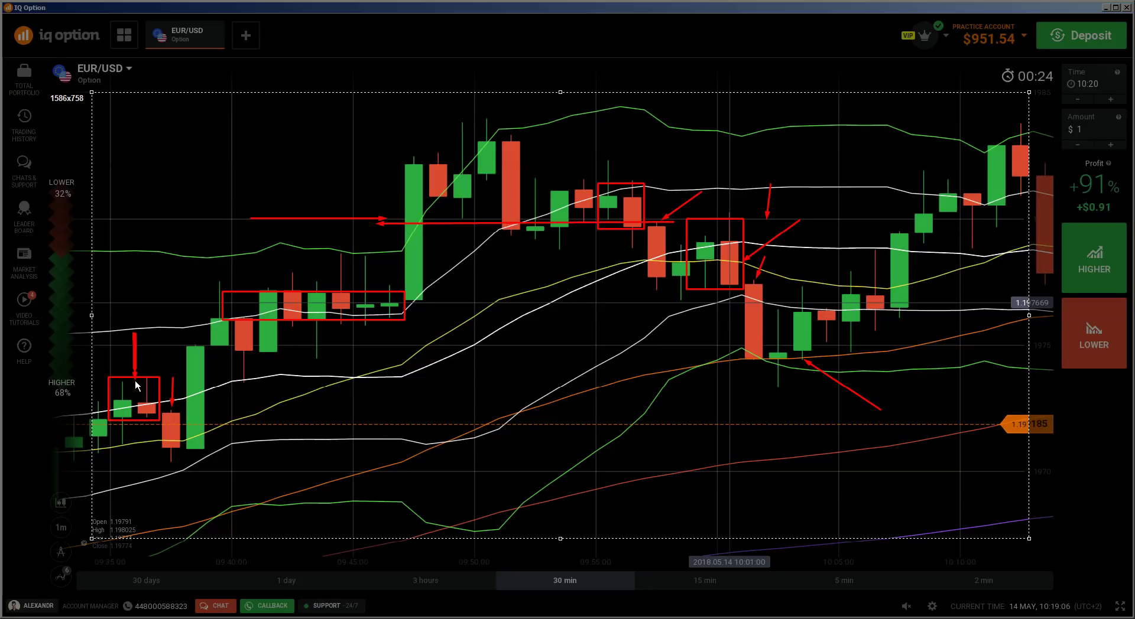
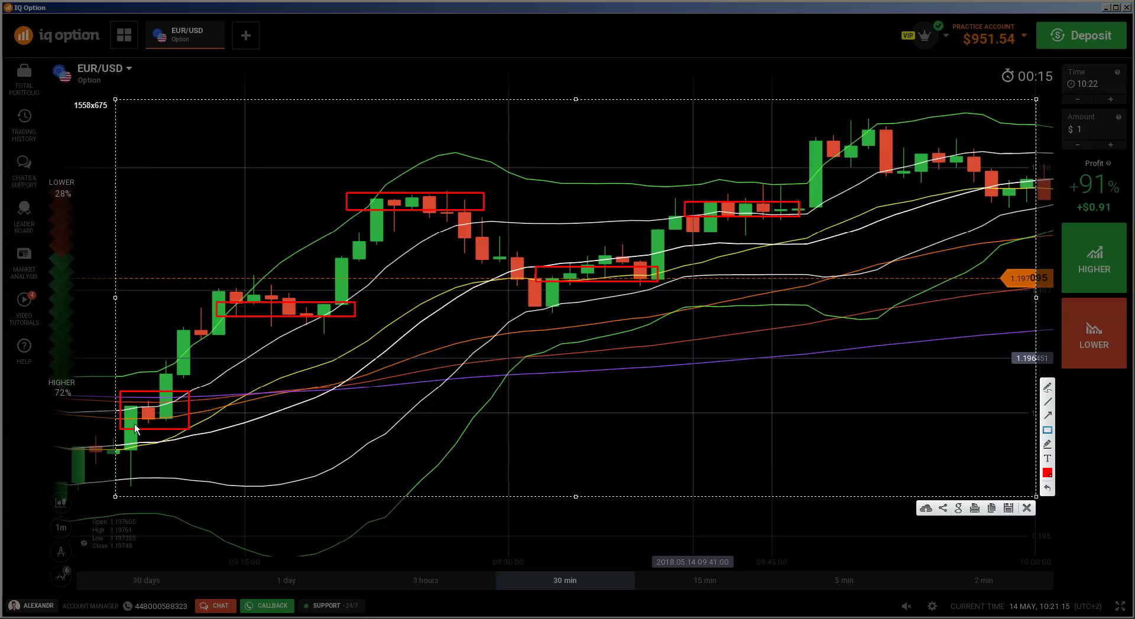
Step: Draw arrows at each candle of the boxed group near 09:10 and a long upward diagonal arrow beneath the rally
click(1047, 416)
drag(161, 480, 143, 456)
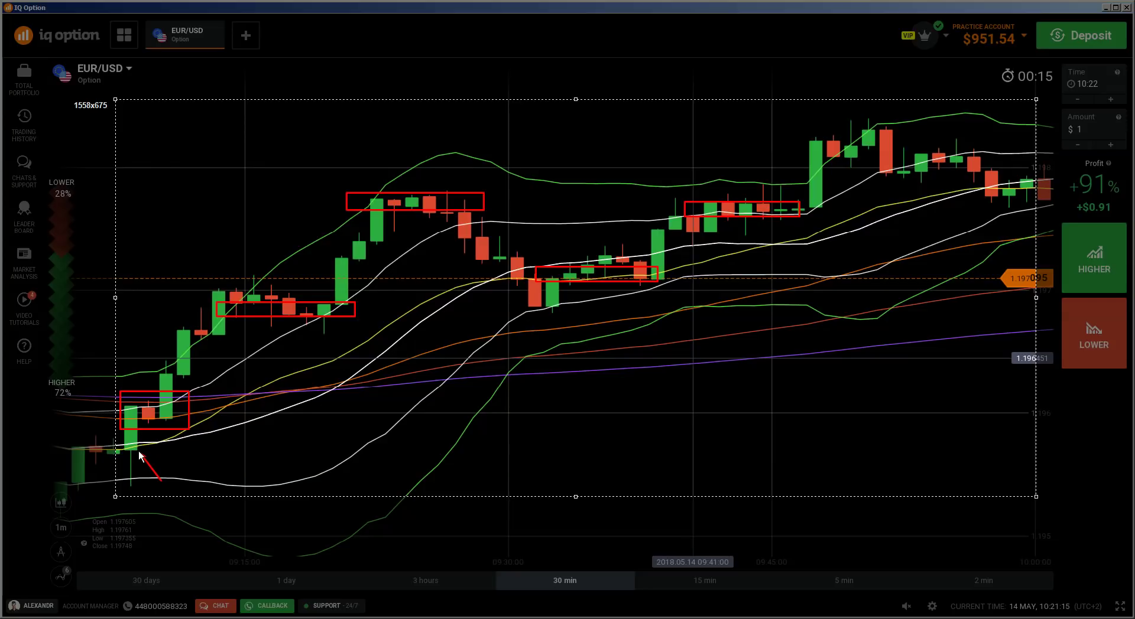
drag(124, 325, 147, 404)
drag(164, 453, 149, 423)
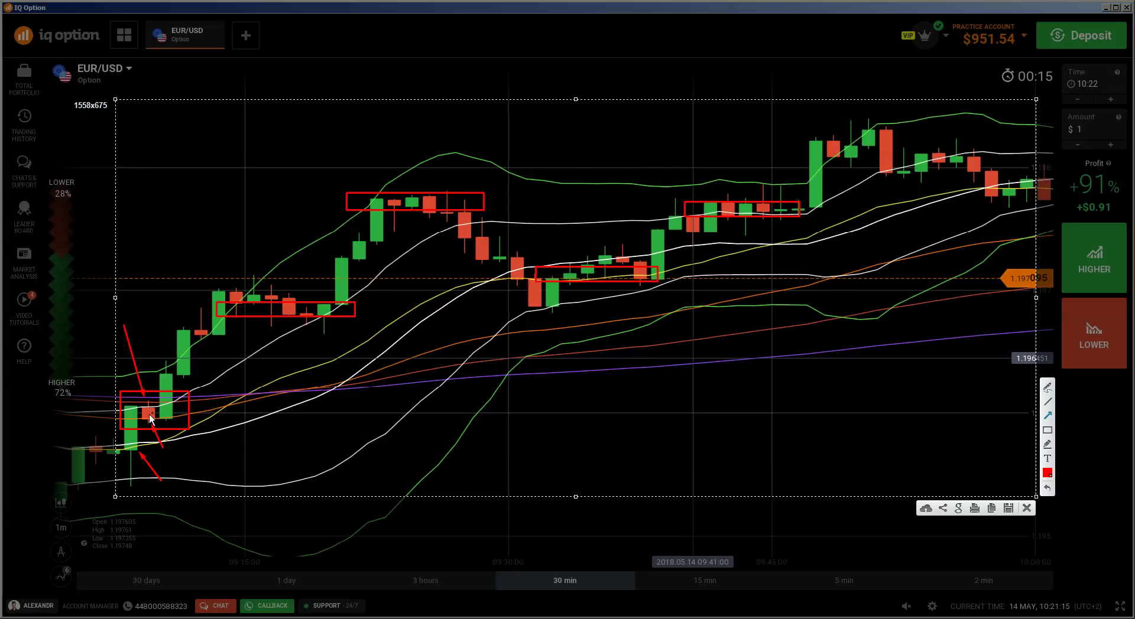
drag(194, 471, 171, 420)
drag(130, 493, 231, 350)
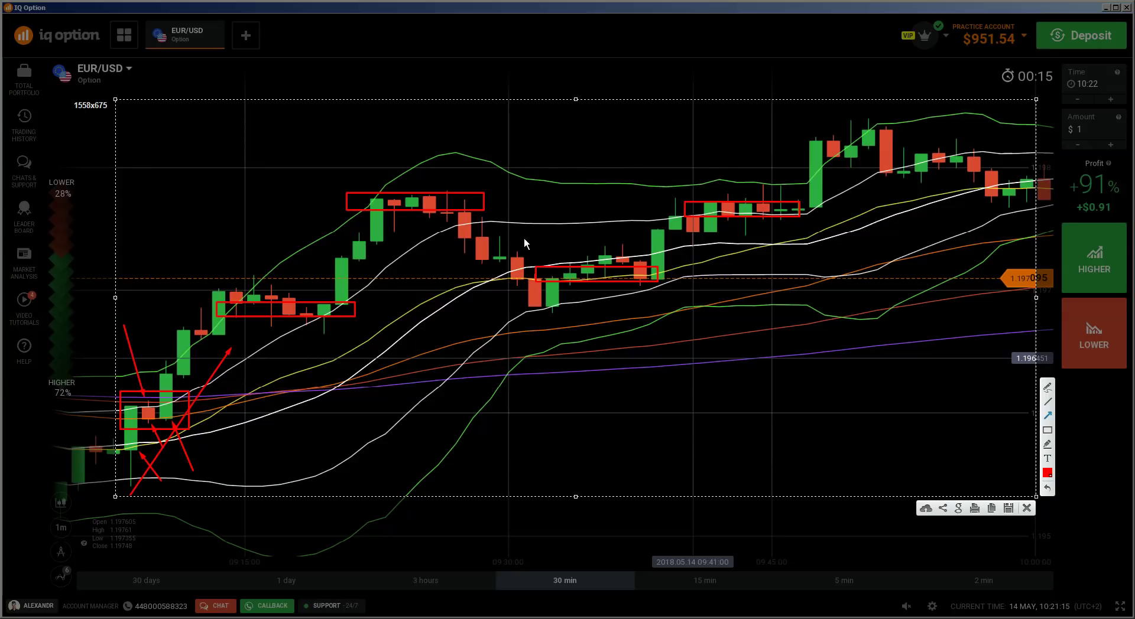
Step: Box the small candles around 09:29 and mark their wicks, body and upper price level with arrows
click(1046, 429)
drag(472, 252, 530, 266)
click(1046, 416)
drag(542, 193, 542, 194)
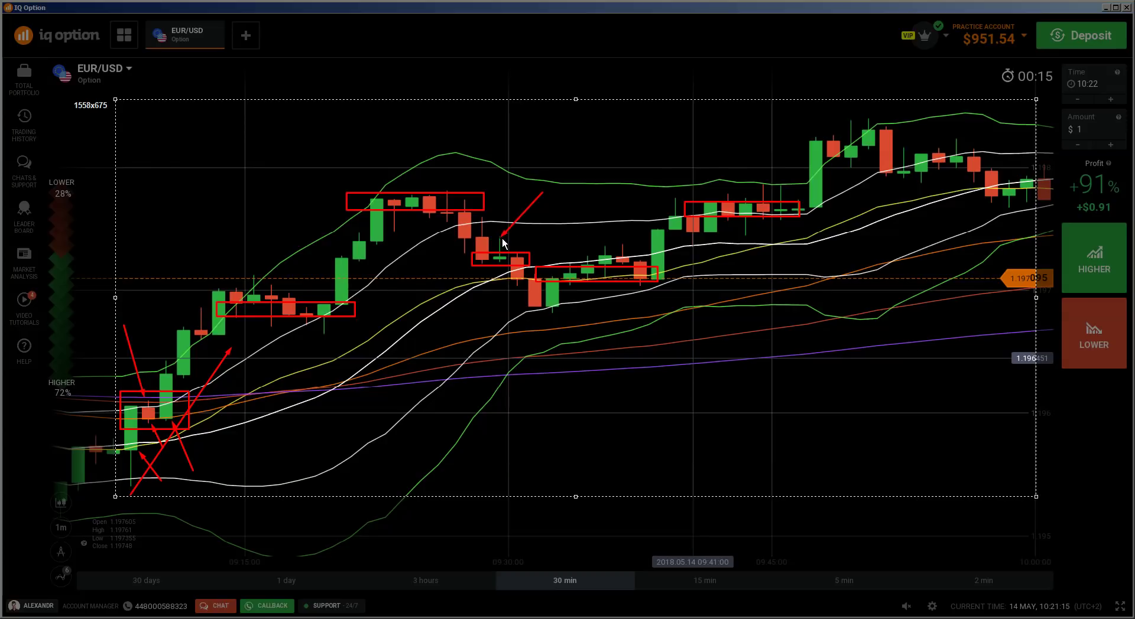
drag(501, 208, 485, 234)
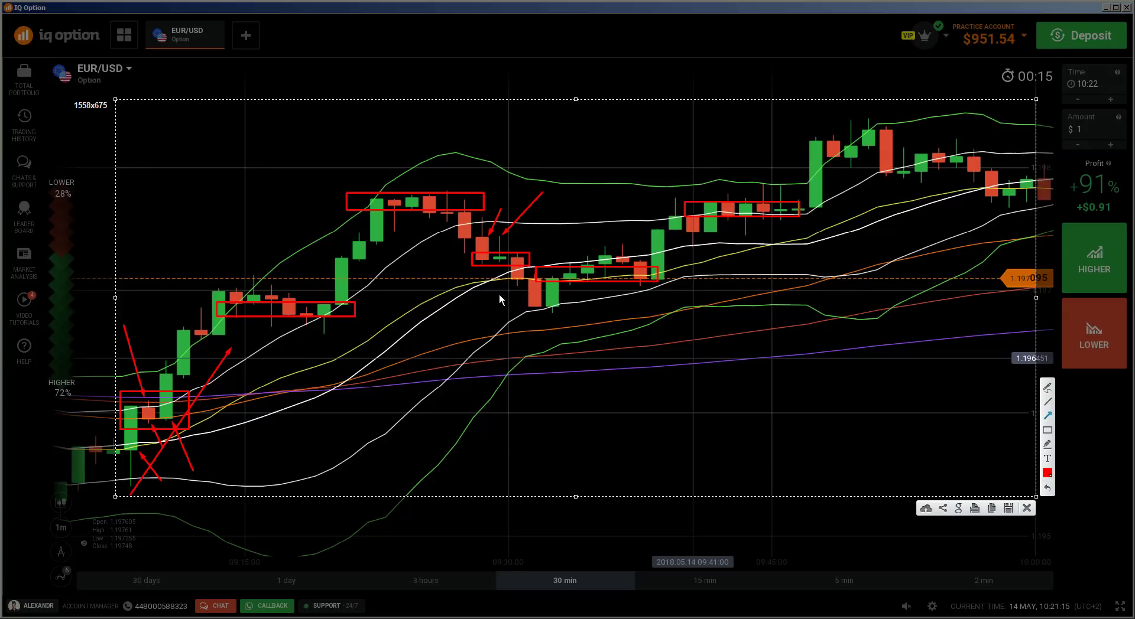
drag(545, 233, 433, 233)
drag(447, 317, 489, 257)
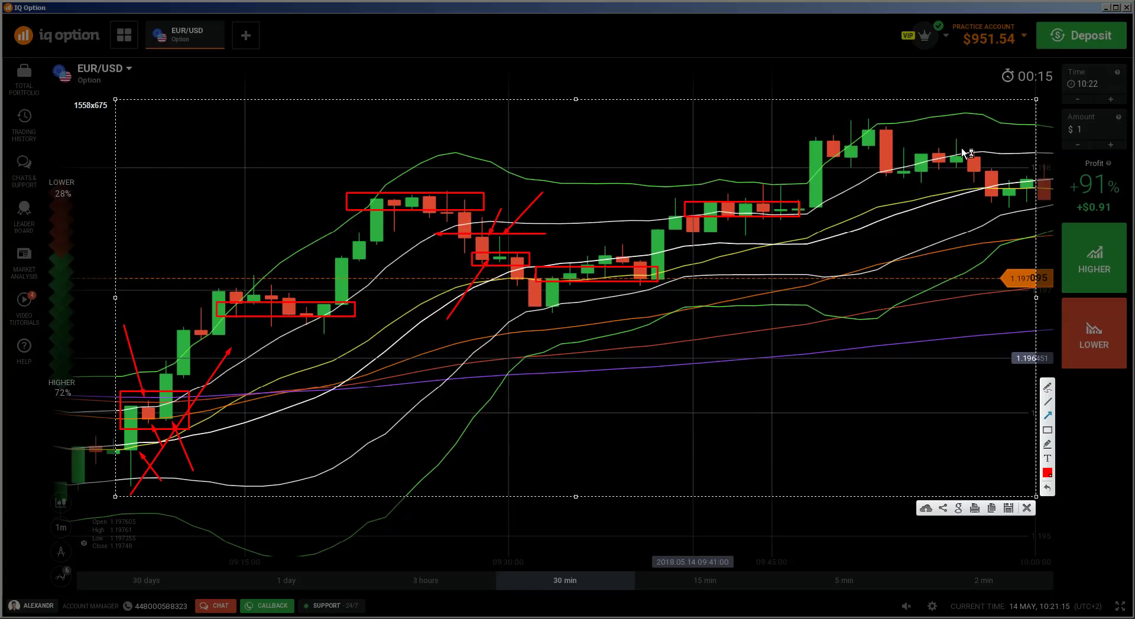
click(1047, 417)
drag(952, 181, 861, 184)
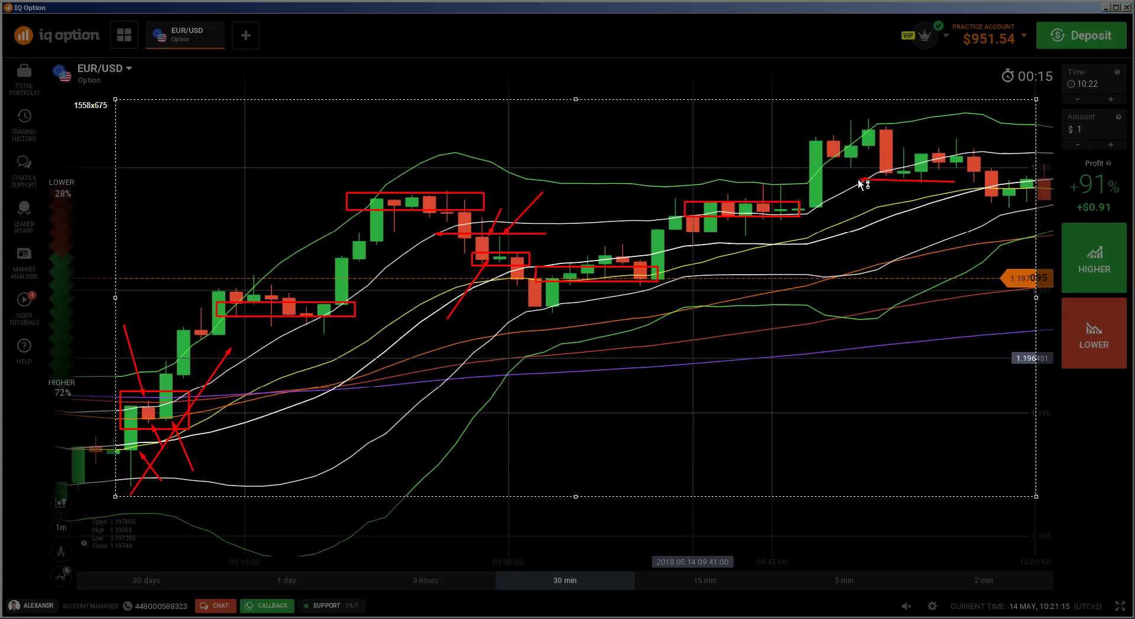
click(1048, 492)
Step: Mark the lows near 09:52 with arrows, and box the candles around 09:56 with an arrow at the red candle after them
drag(944, 175, 856, 176)
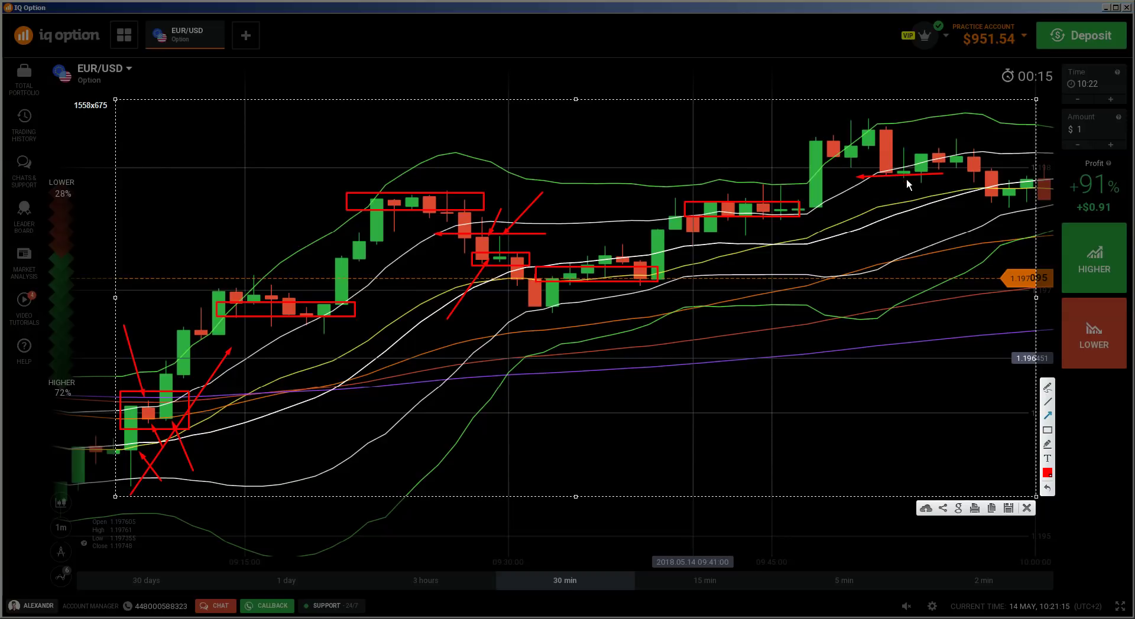
drag(944, 194, 920, 179)
click(1047, 430)
drag(947, 133, 980, 173)
click(1046, 417)
drag(991, 151, 994, 171)
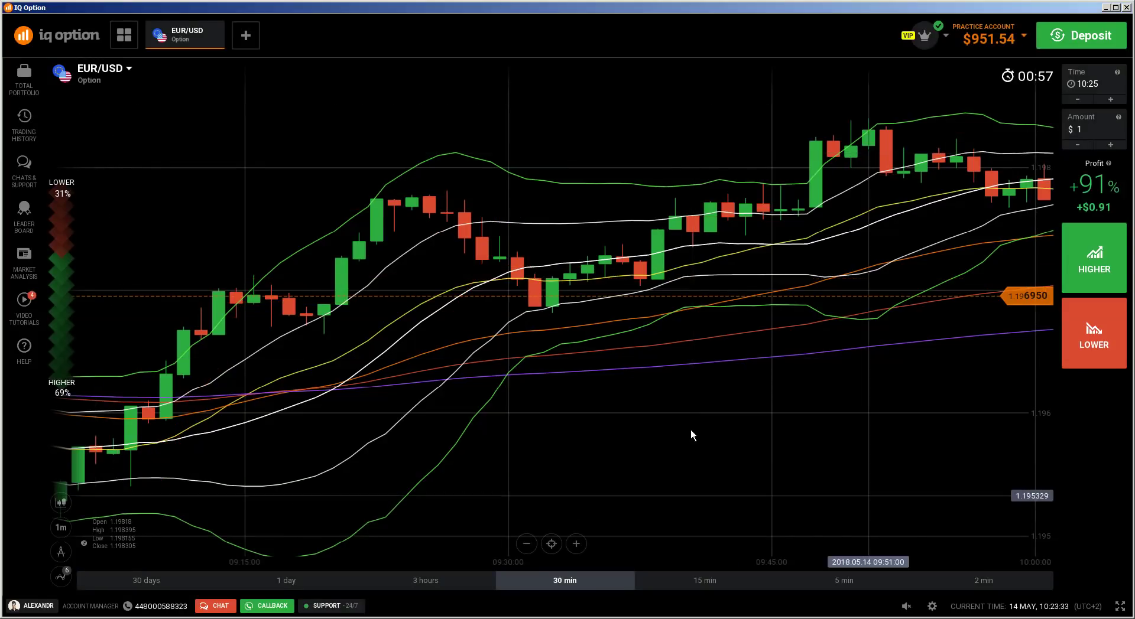
Step: Select a 1541x717 screenshot area of the earlier chart around 09:00 and point arrows at the red candles near 08:44 and 08:57
drag(657, 373, 891, 356)
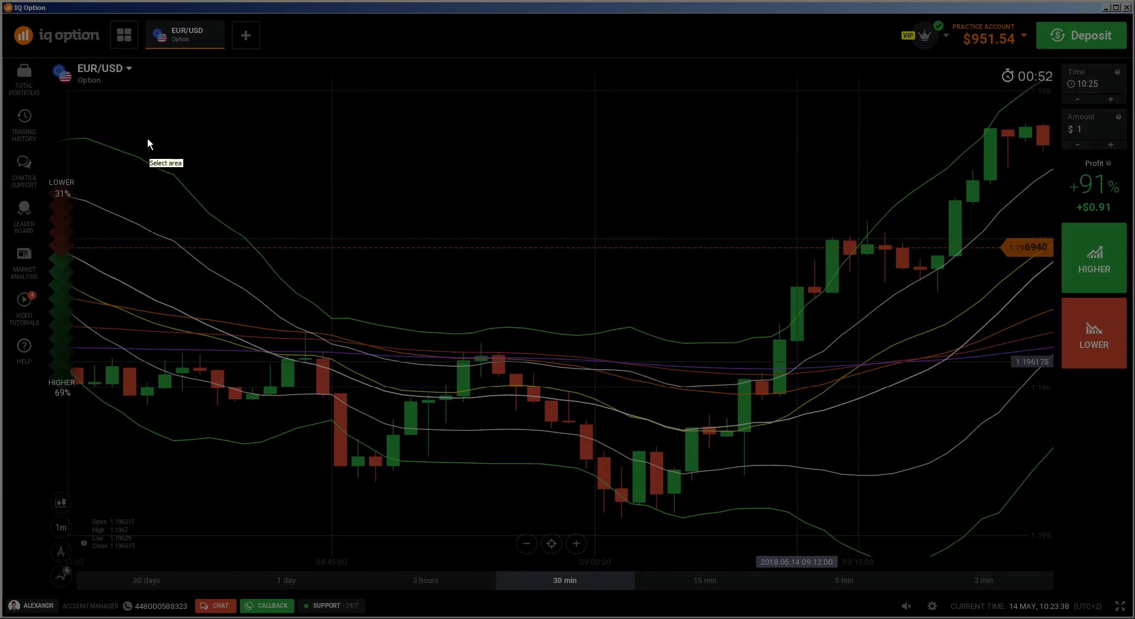
drag(120, 102, 1031, 525)
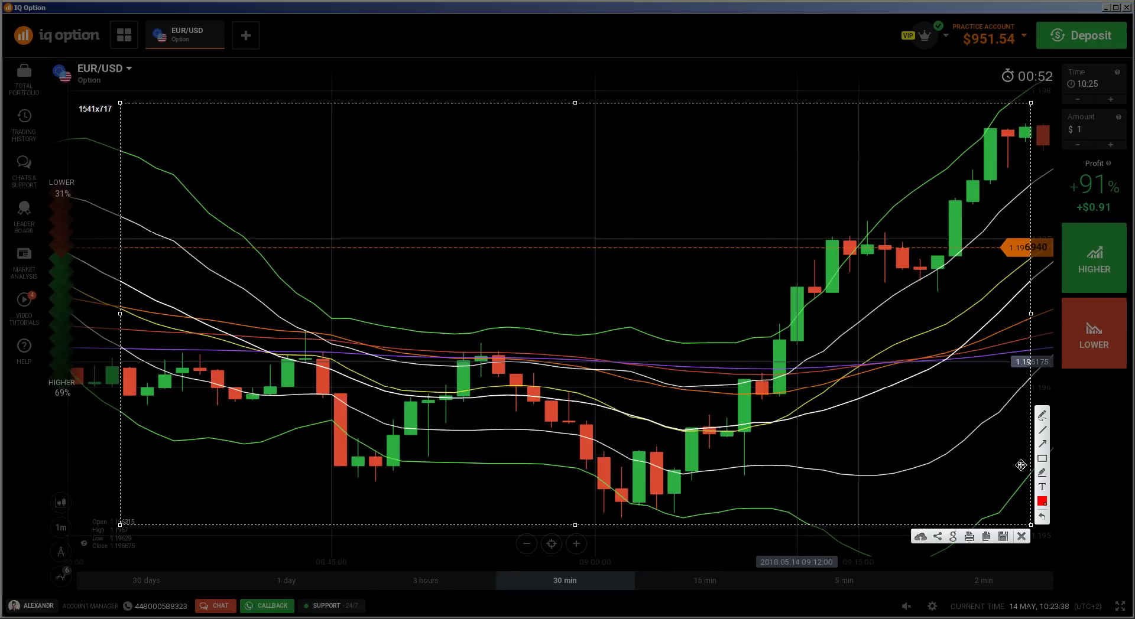
click(1042, 445)
drag(353, 322, 323, 356)
drag(566, 360, 538, 376)
Step: Mark the candle group around 08:52 to 08:55 with arrows from below, across its top and at its red candle
drag(414, 496, 416, 485)
drag(421, 335, 515, 332)
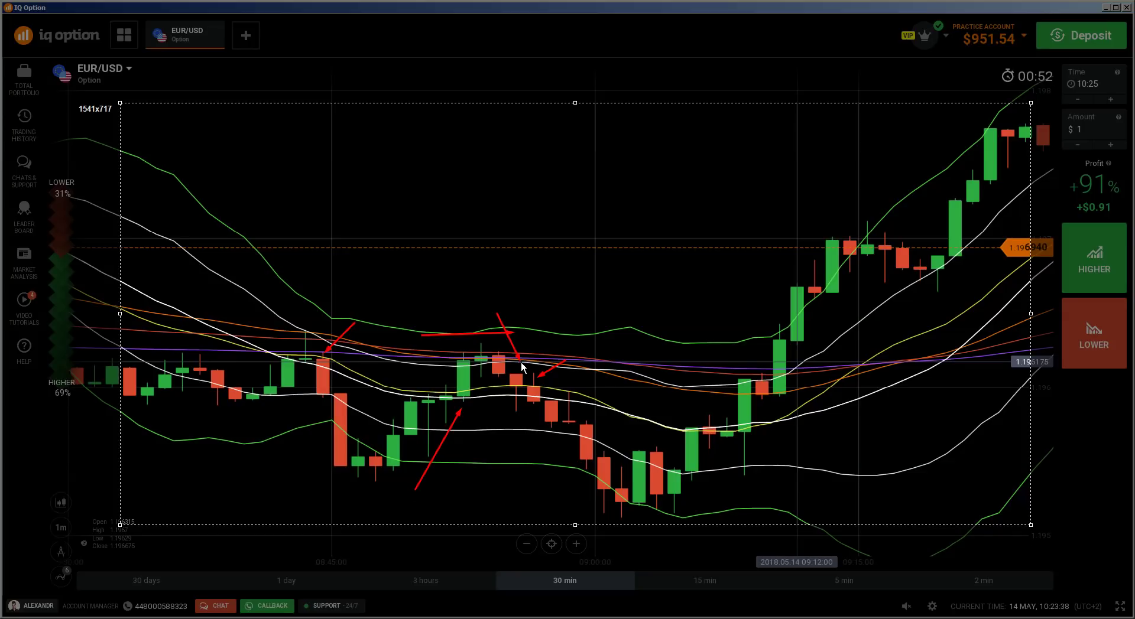
drag(499, 455, 513, 404)
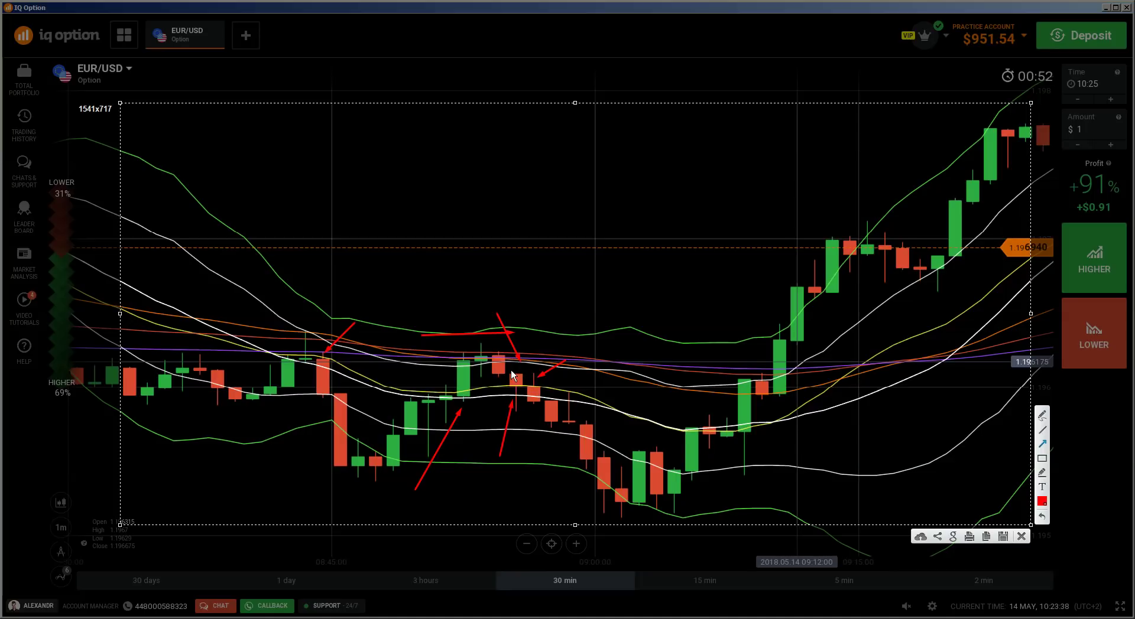
Step: Point arrows from above at the falling red candles between about 08:56 and 09:00
drag(546, 349, 533, 370)
drag(615, 385, 589, 416)
mouse_move(530, 297)
mouse_down()
mouse_move(594, 378)
mouse_move(576, 396)
mouse_up()
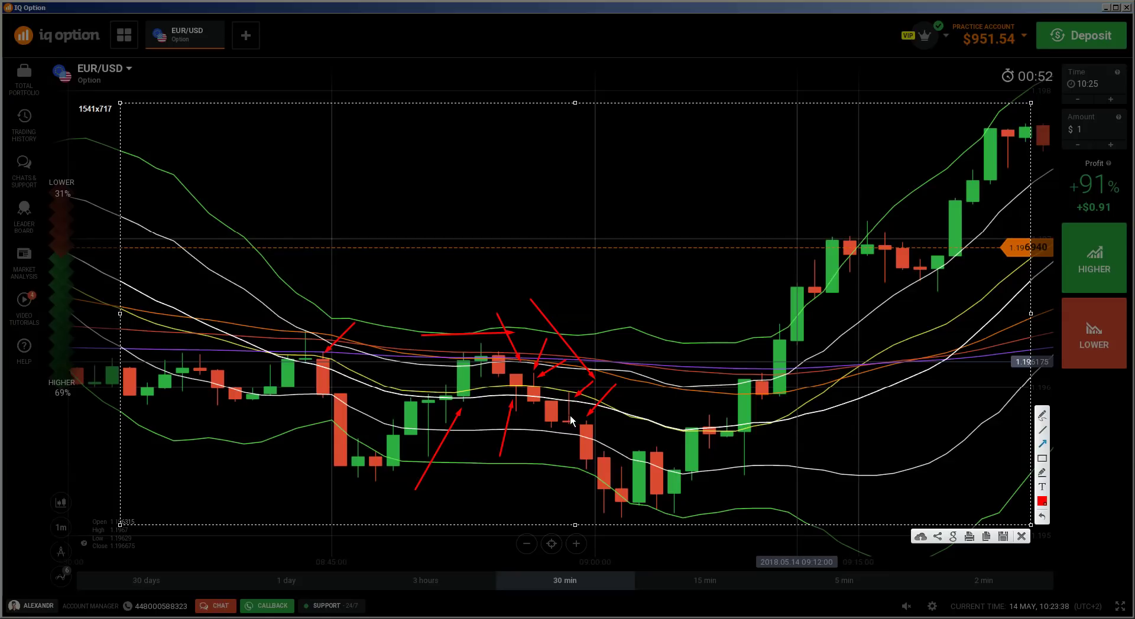
Step: Mark the price level of the small red candle near 08:58 and the red candle near 09:09 with arrows, and close the screenshot
drag(615, 419, 518, 420)
mouse_move(586, 423)
mouse_down()
mouse_move(589, 405)
mouse_move(588, 427)
mouse_up()
drag(819, 464, 764, 403)
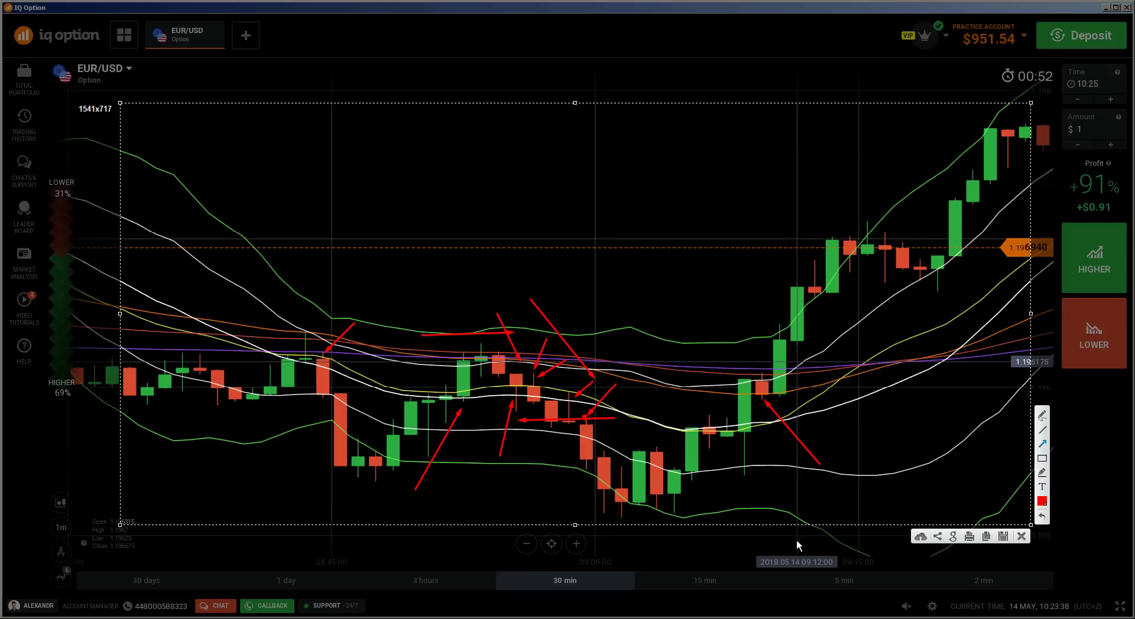
click(1021, 536)
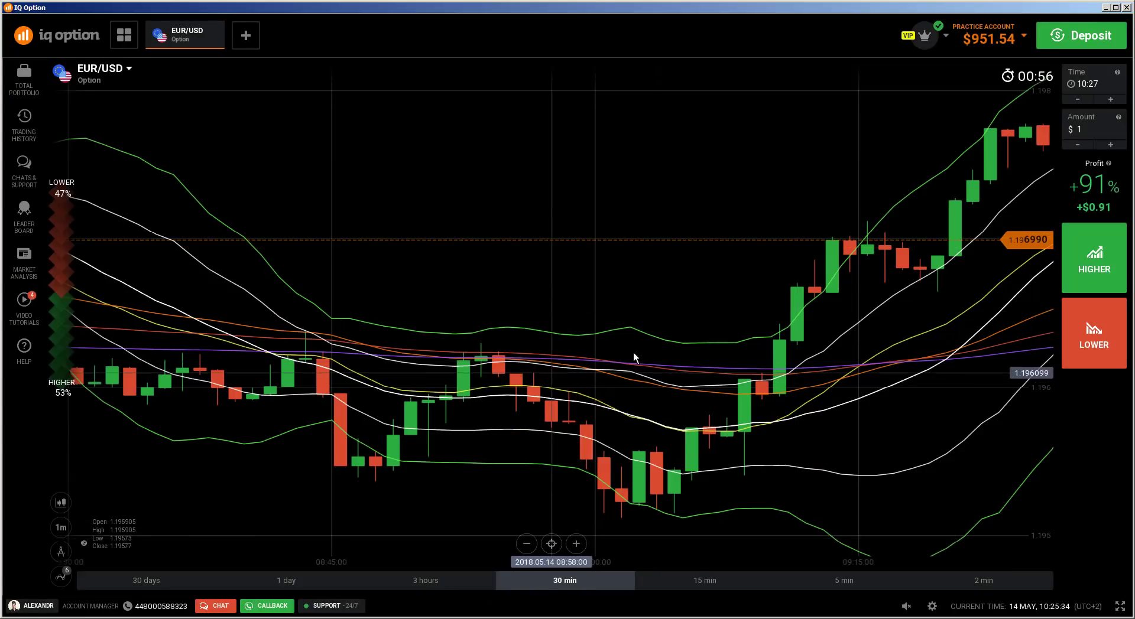
Step: Select a 1424x669 screenshot area of the earlier chart from about 08:00 to 08:45, ready for drawing arrows
scroll(633, 353, left, 5)
drag(481, 348, 694, 349)
key(Print)
mouse_move(185, 116)
mouse_down()
mouse_move(446, 220)
mouse_move(932, 551)
mouse_move(1053, 527)
mouse_move(1027, 512)
mouse_up()
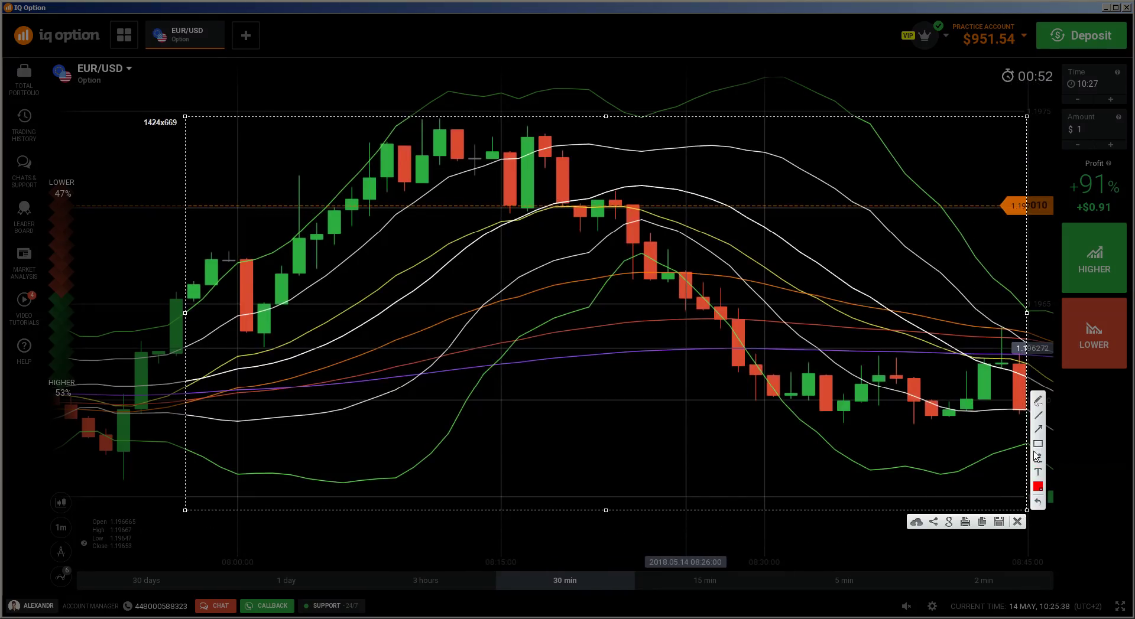
click(1038, 432)
Step: Point arrows at the long-wicked green candle near 08:03 and at the wick and body of the small green candle after it
drag(331, 286, 316, 243)
drag(248, 173, 297, 228)
drag(333, 251, 319, 241)
Step: Mark the lower wick of the green candle near 08:11 with arrows from below, and mark the green candle just before it
drag(461, 193, 441, 166)
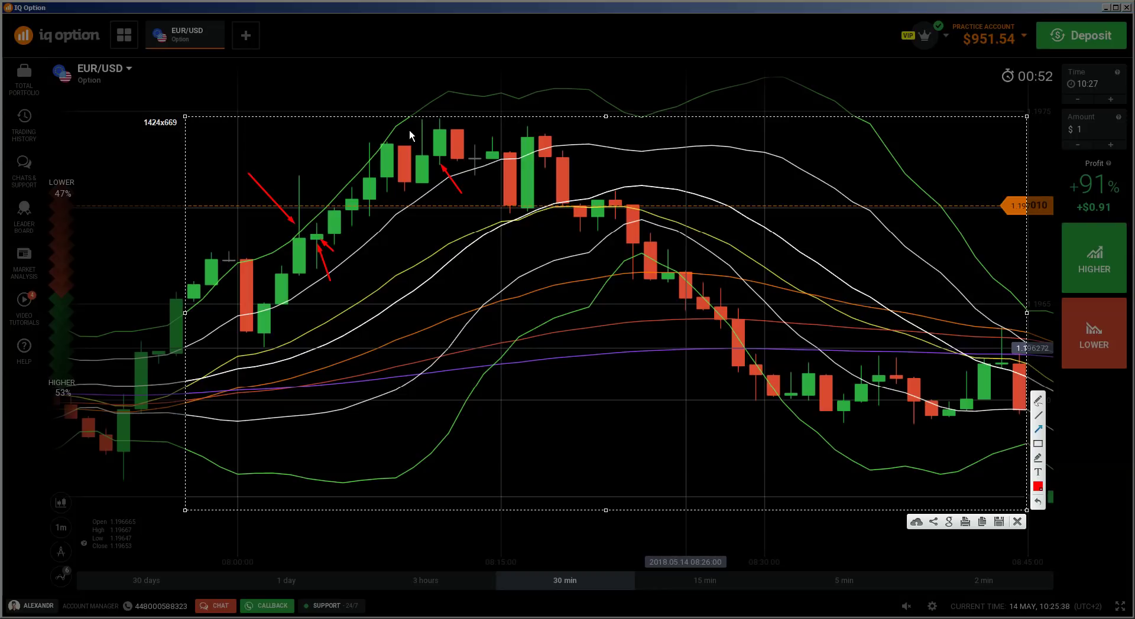
drag(432, 198, 440, 169)
click(444, 192)
click(445, 192)
drag(421, 158, 423, 161)
Step: Mark the price levels around 08:20 to 08:23 with arrows, and trace the swings from about 08:29 to the 08:44 candle
mouse_move(698, 204)
mouse_down()
mouse_move(668, 227)
mouse_move(590, 247)
mouse_up()
drag(706, 231, 562, 232)
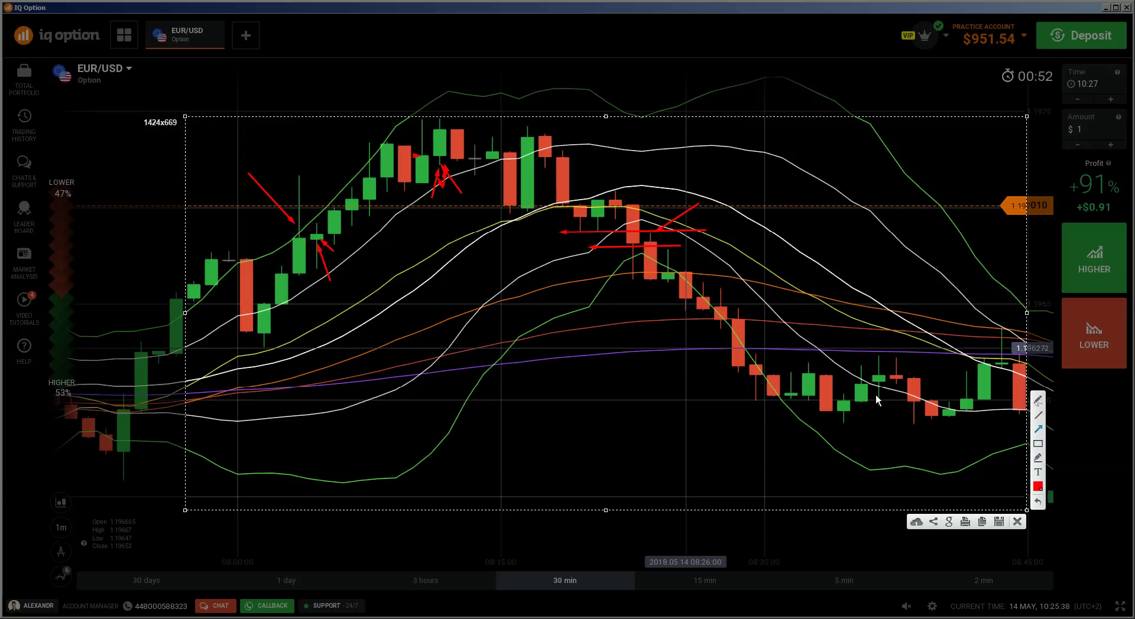
mouse_move(746, 358)
mouse_down()
mouse_move(789, 384)
mouse_move(854, 386)
mouse_move(866, 372)
mouse_move(941, 419)
mouse_move(990, 375)
mouse_move(985, 363)
mouse_up()
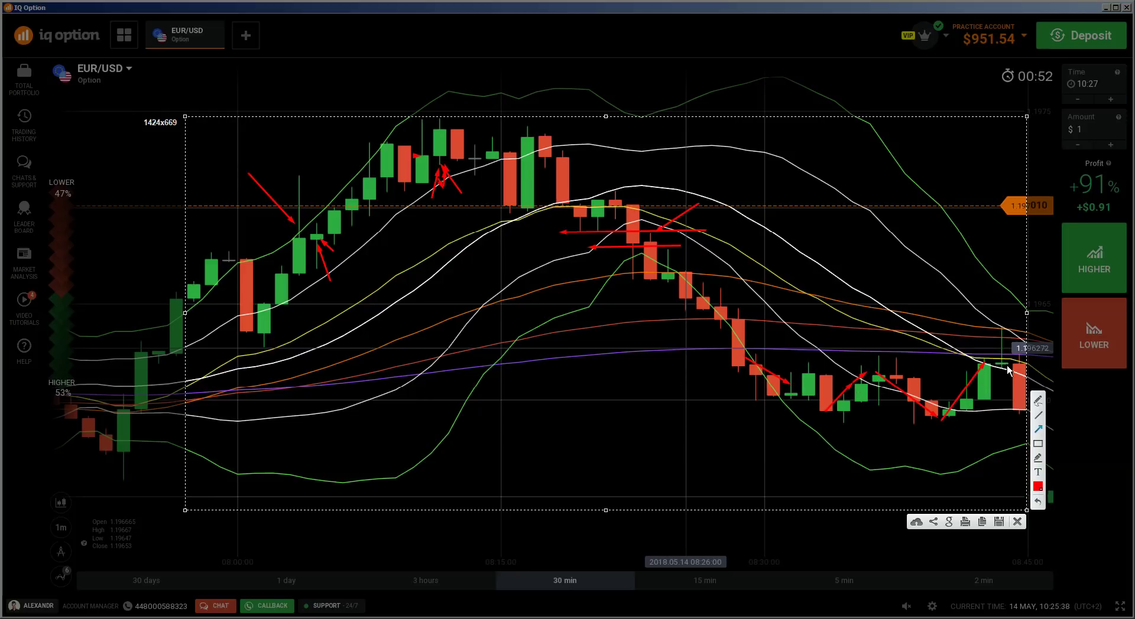
drag(971, 311, 1017, 359)
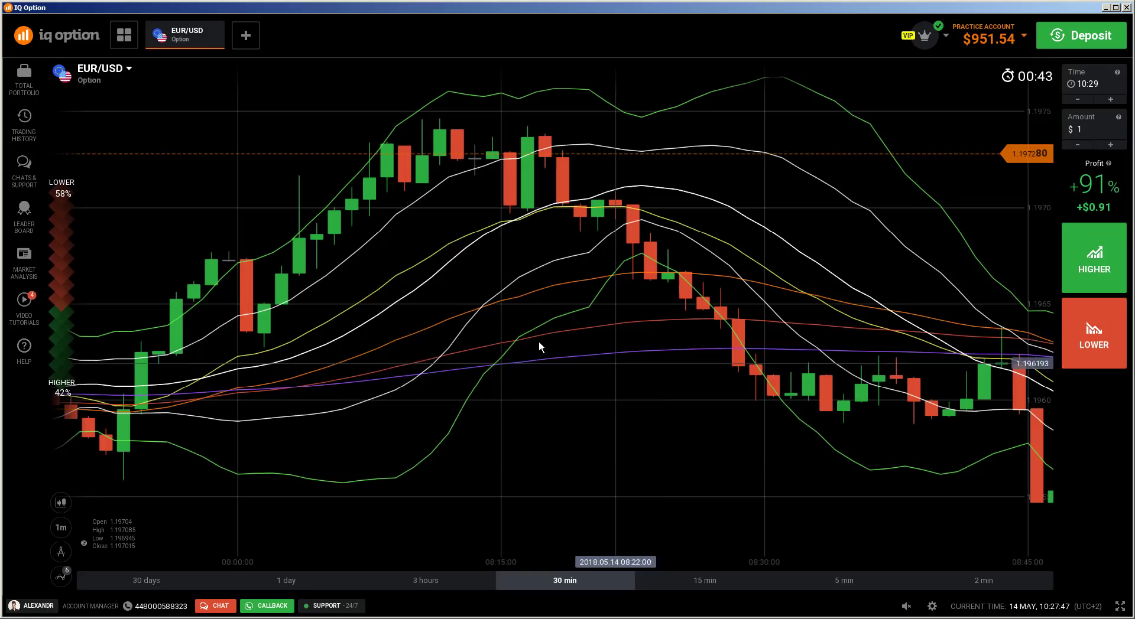
Step: Bring the EUR/USD candles from about 09:15 to 10:00 into view
drag(537, 341, 724, 333)
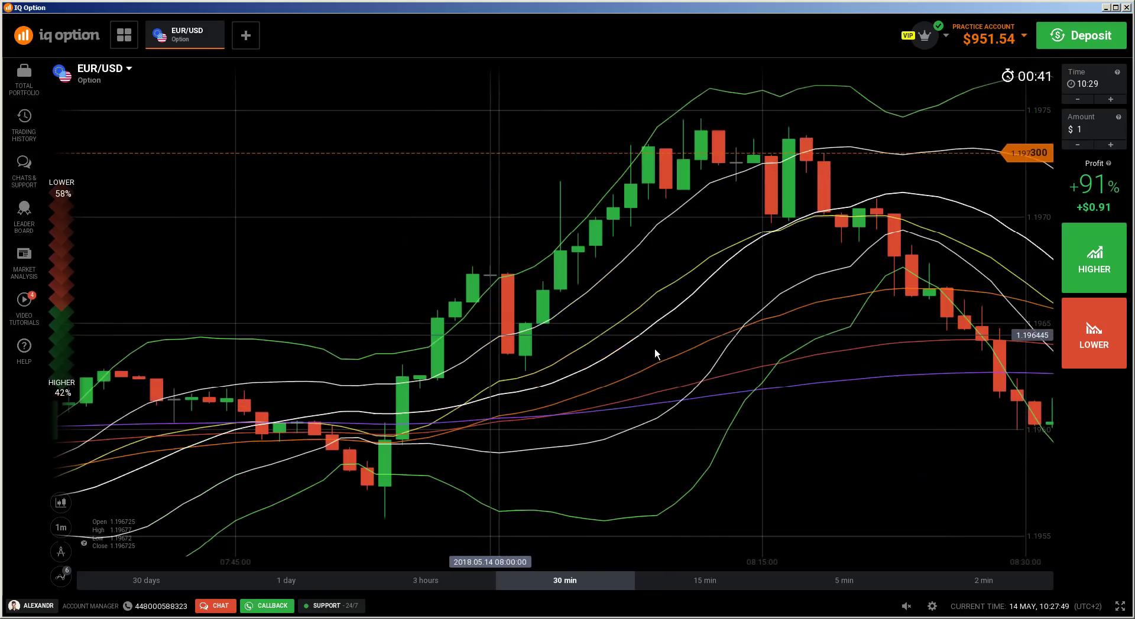
drag(581, 343, 414, 285)
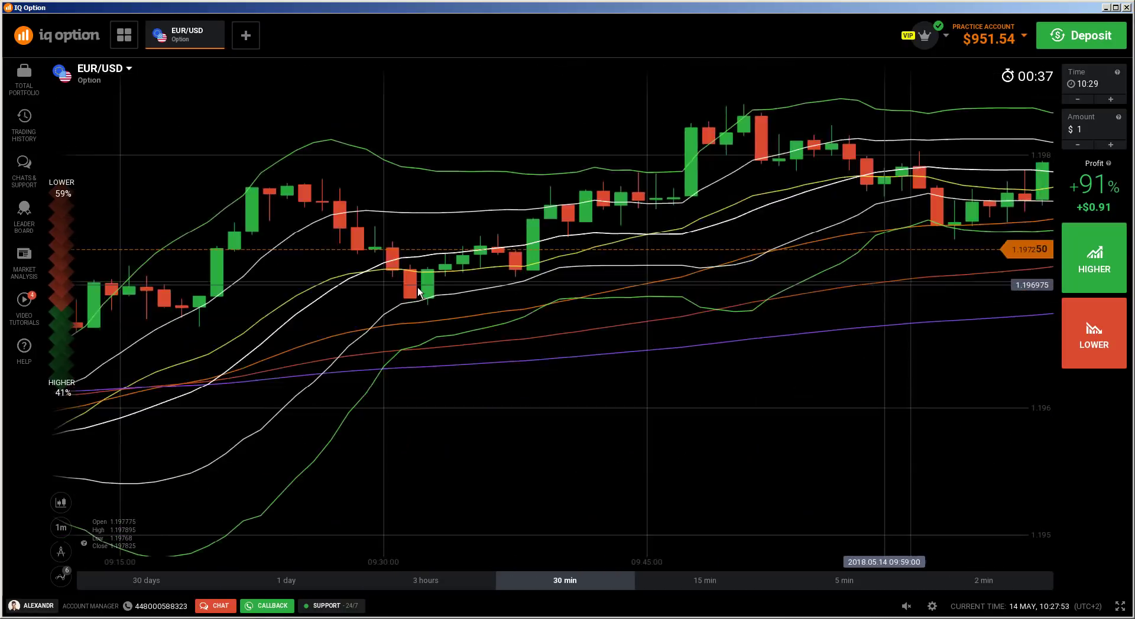